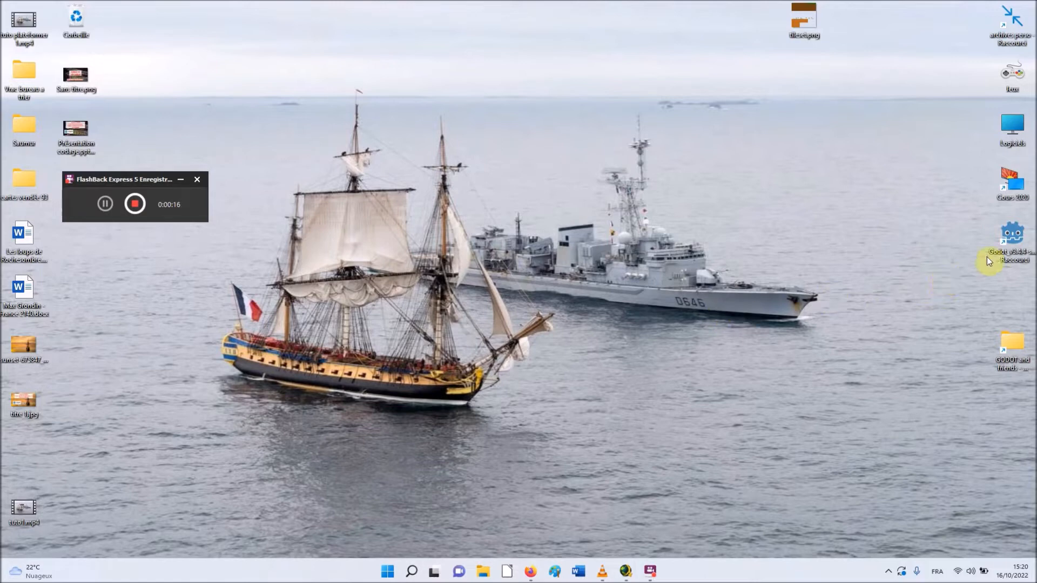
Step: Launch Godot from the desktop and start creating a new project
click(1015, 243)
double_click(1015, 244)
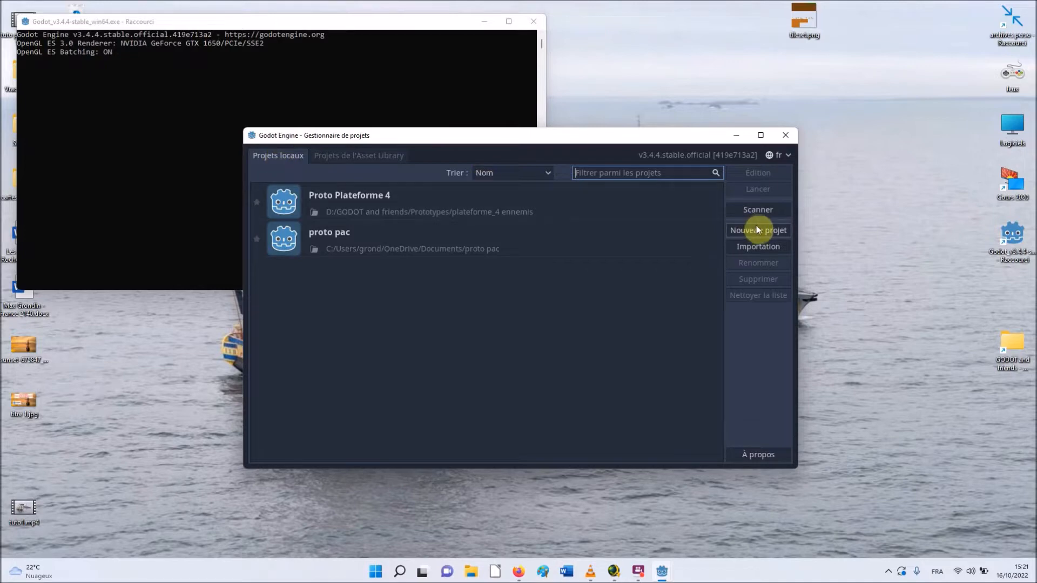
click(778, 234)
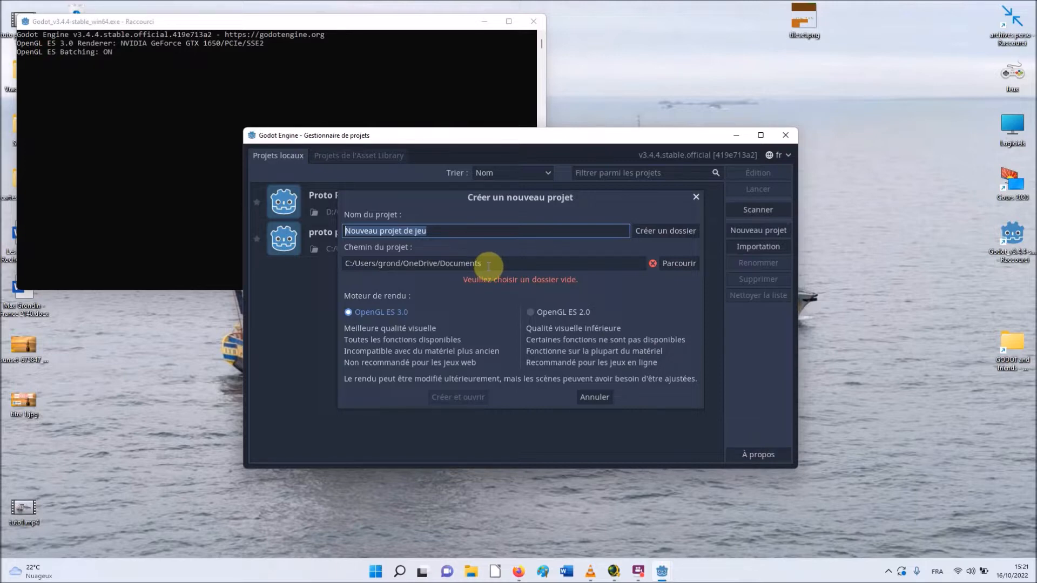
Step: Browse to the folder D:/Telechargements et jeux for the project path
mouse_move(487, 265)
mouse_down()
mouse_move(335, 261)
mouse_move(489, 263)
mouse_up()
double_click(375, 263)
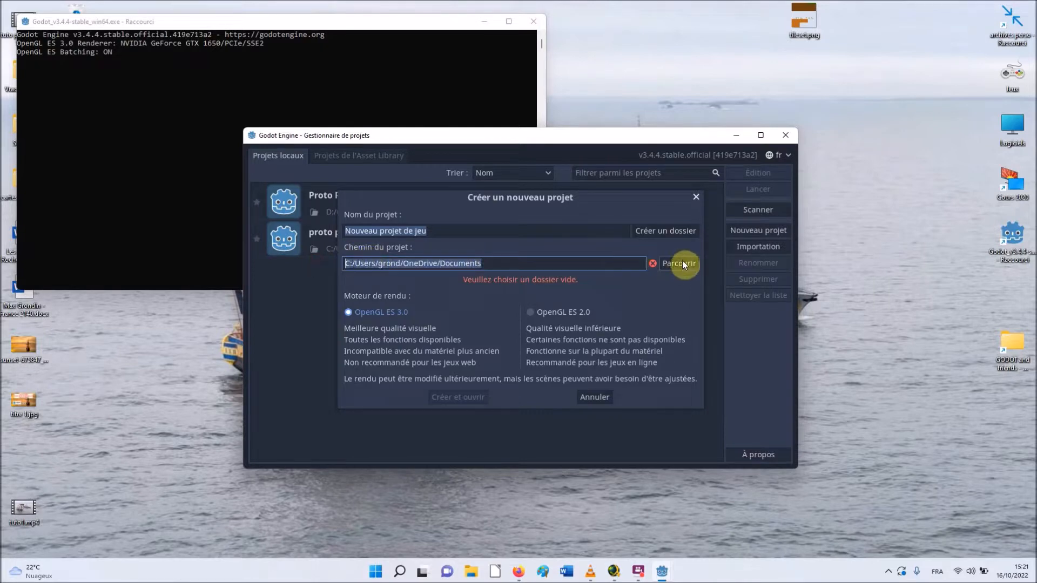
click(410, 264)
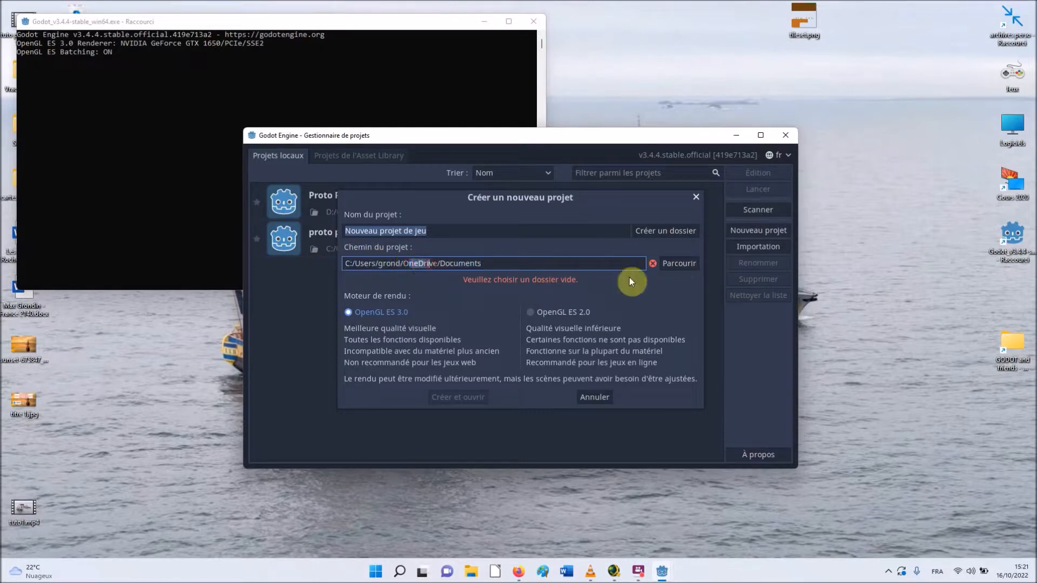
click(675, 264)
click(393, 196)
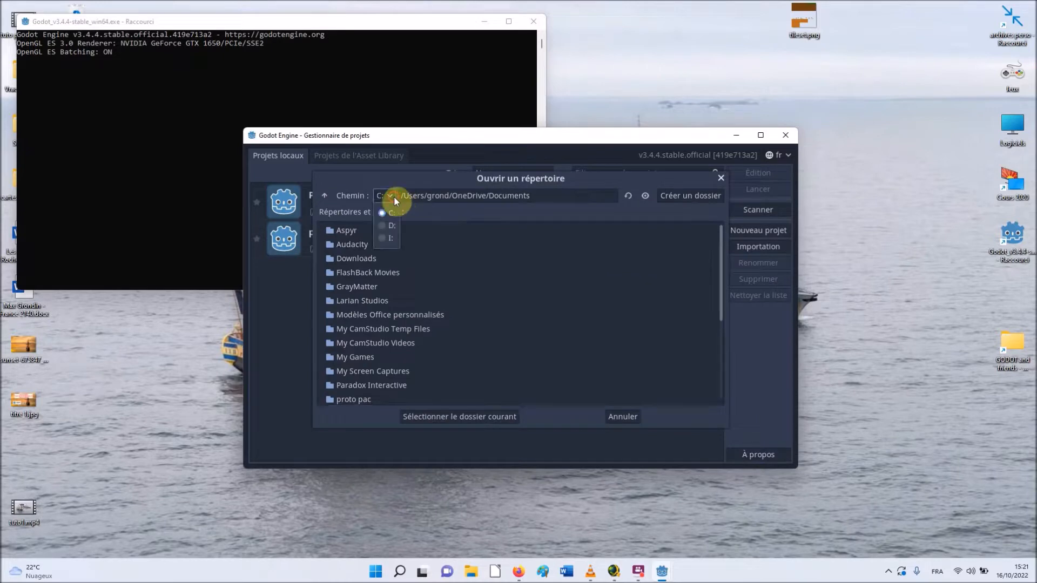
click(394, 222)
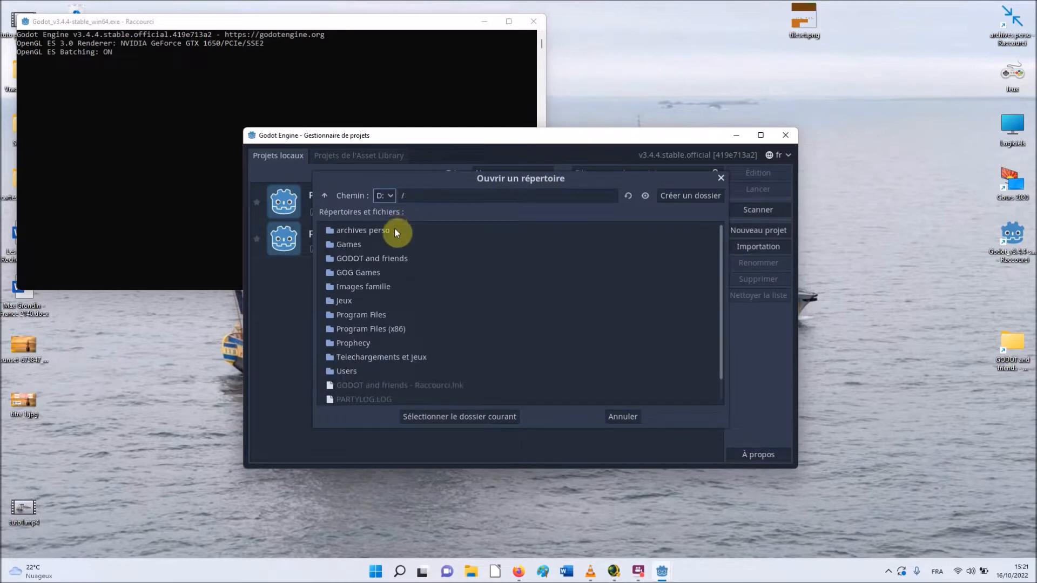
double_click(397, 357)
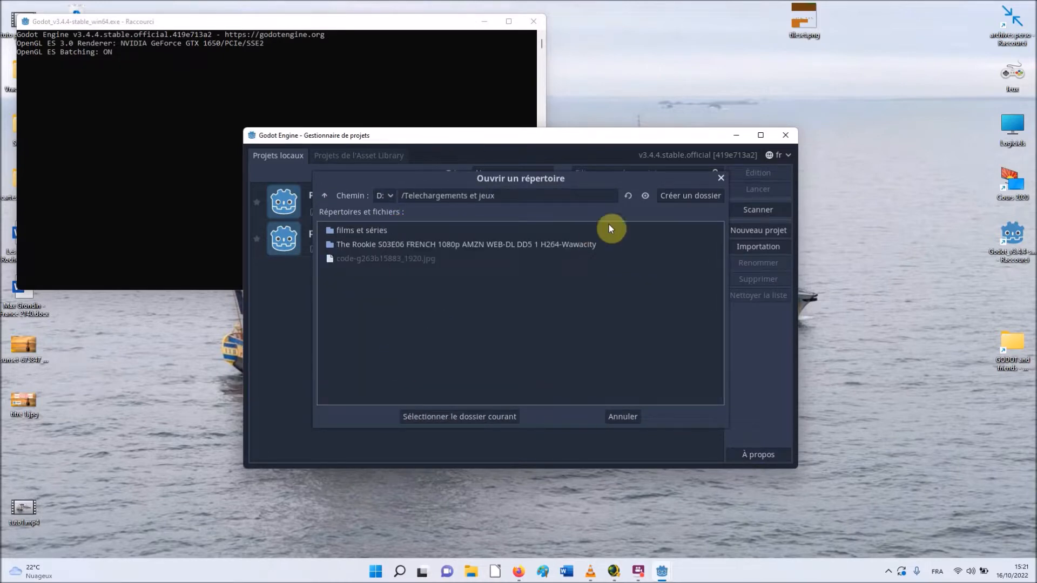
Step: Create a folder TEST00 there as the project path, and create and open the project under the name Test 00
click(676, 200)
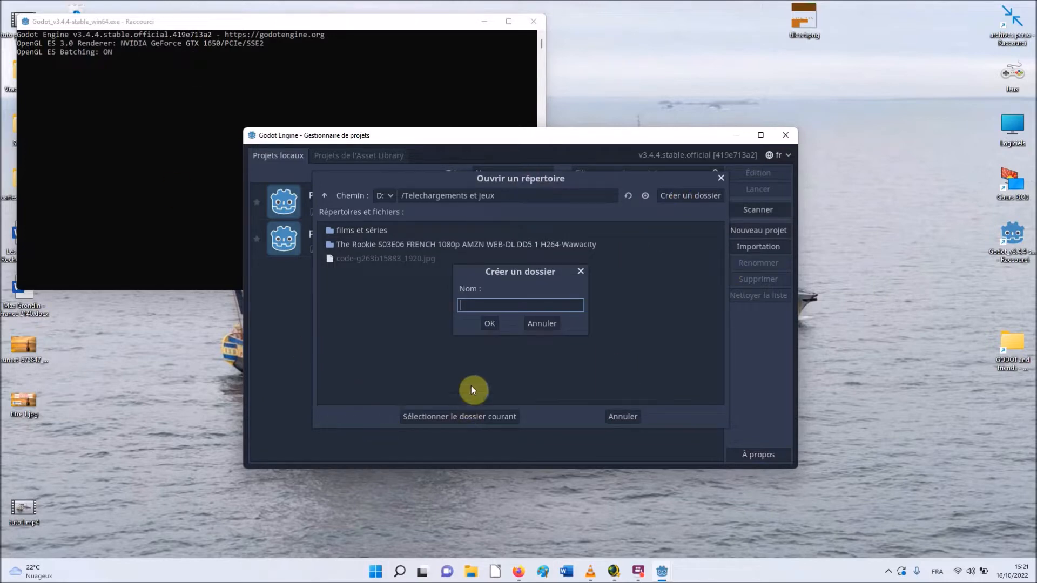
click(490, 324)
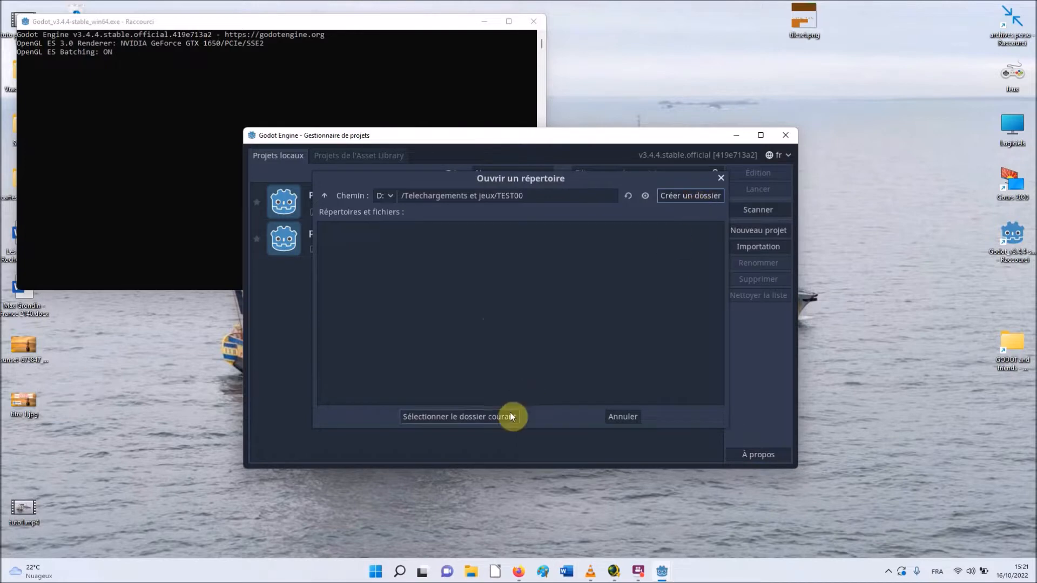
click(493, 414)
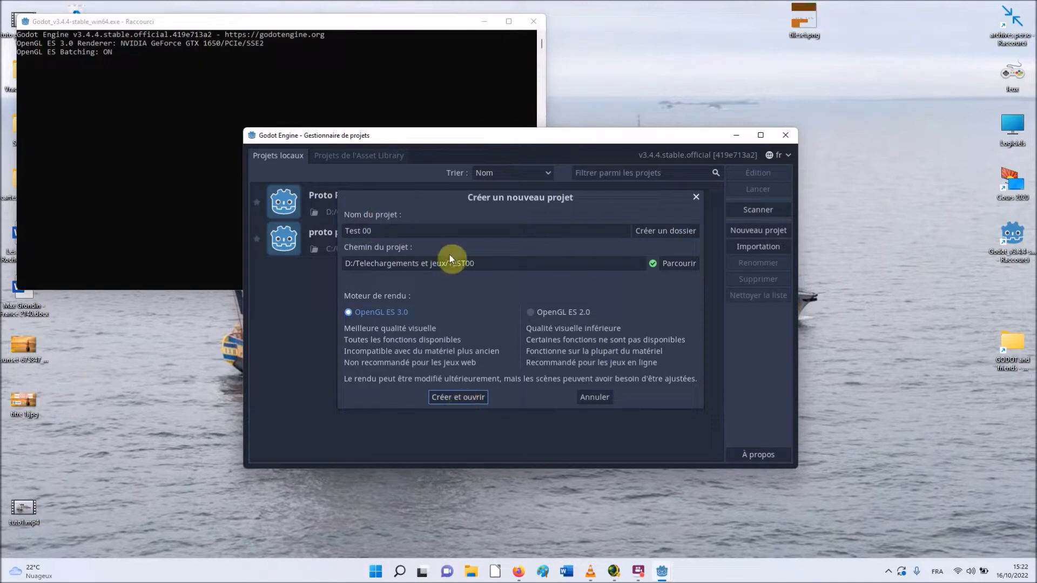
click(467, 402)
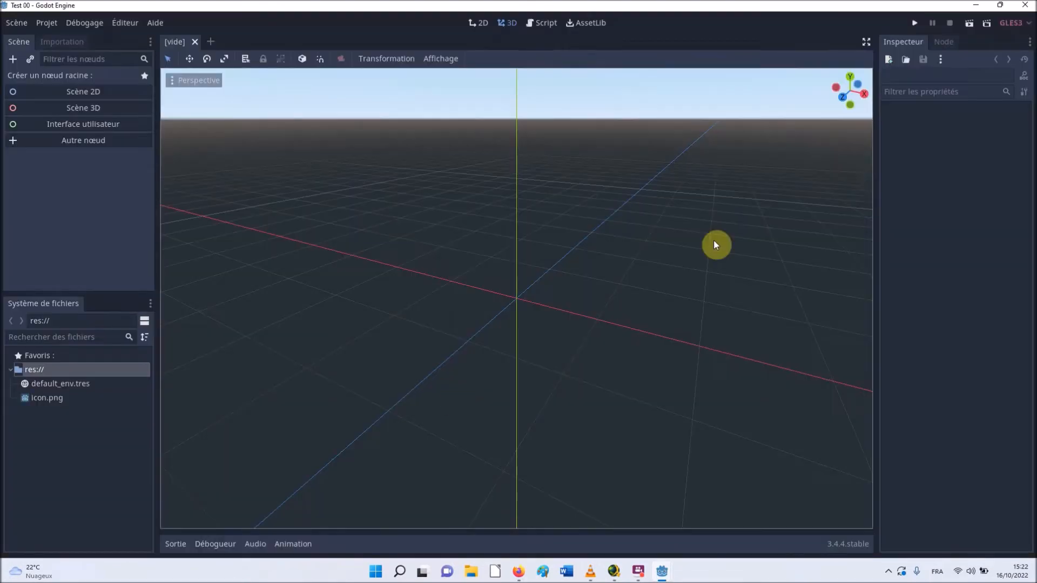
Step: Switch to the 2D workspace and create a 2D scene root node named Niveau
right_drag(522, 300, 557, 305)
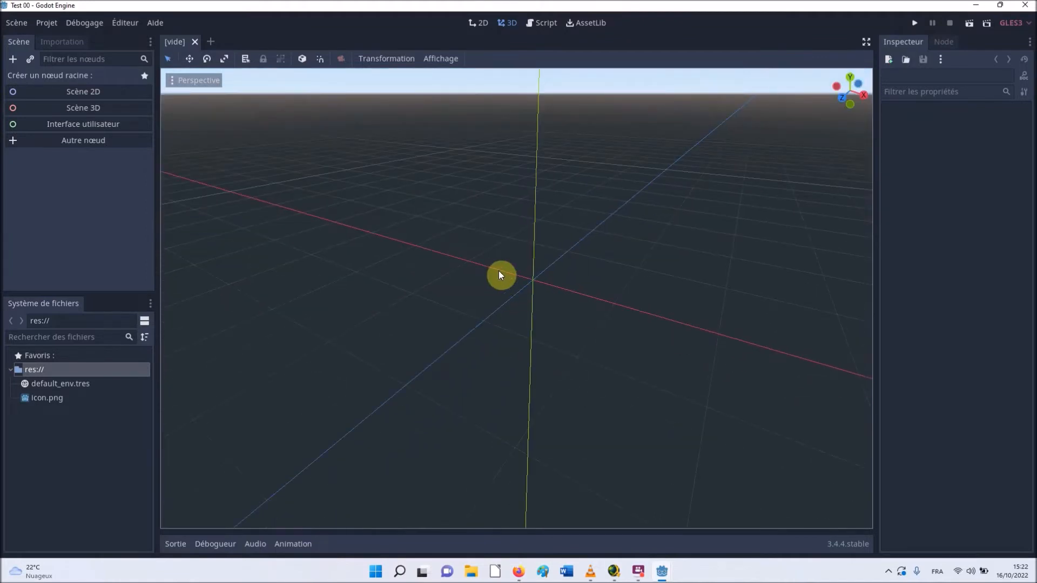
click(482, 24)
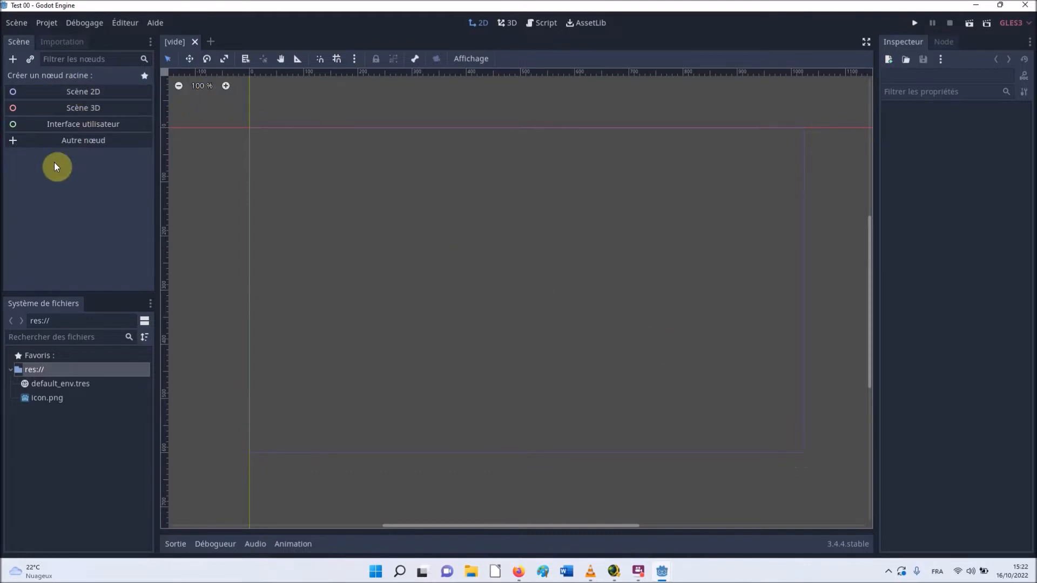
click(99, 97)
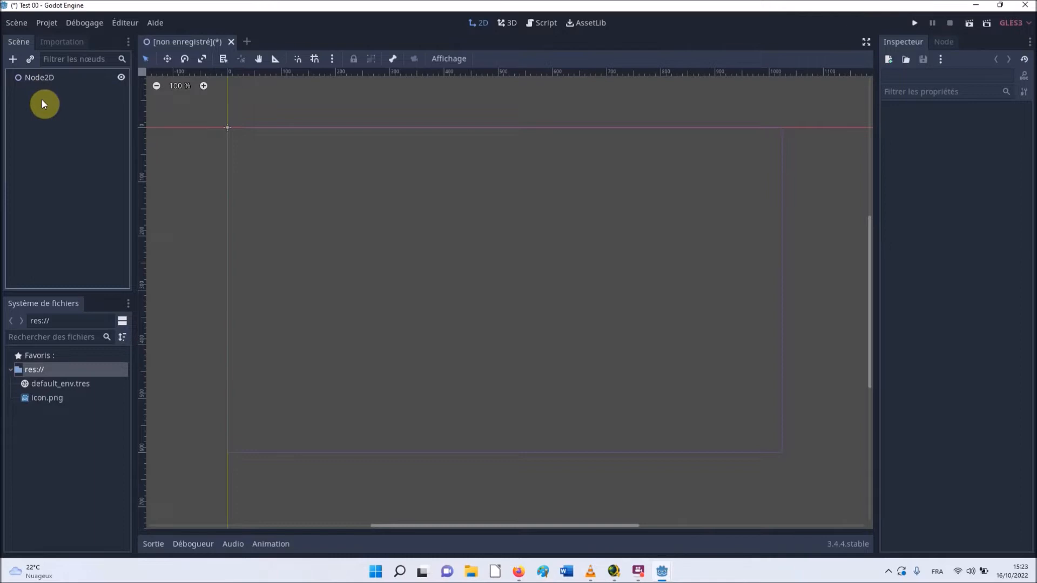
double_click(38, 79)
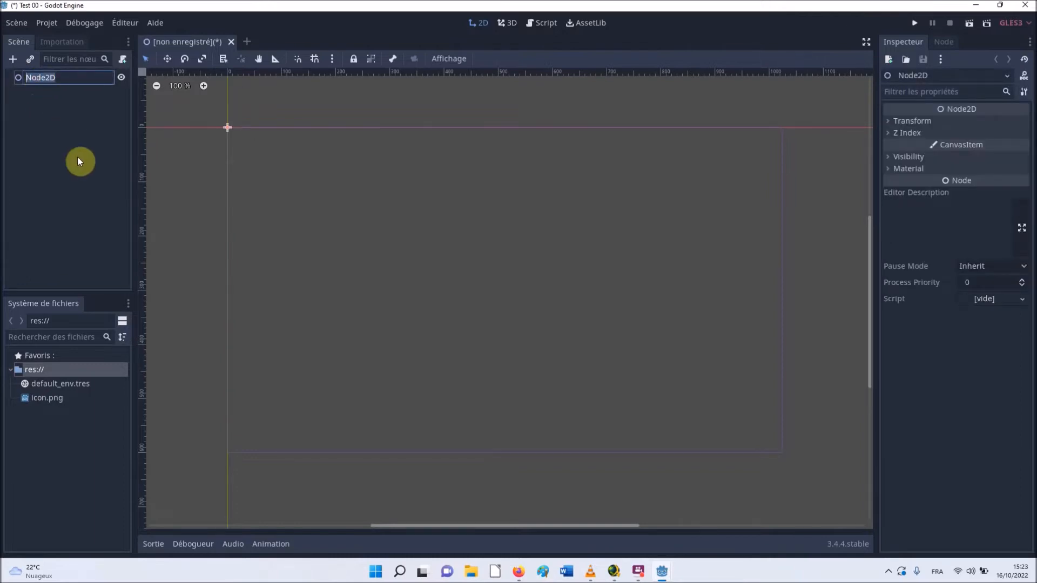
text(Niveau)
click(77, 156)
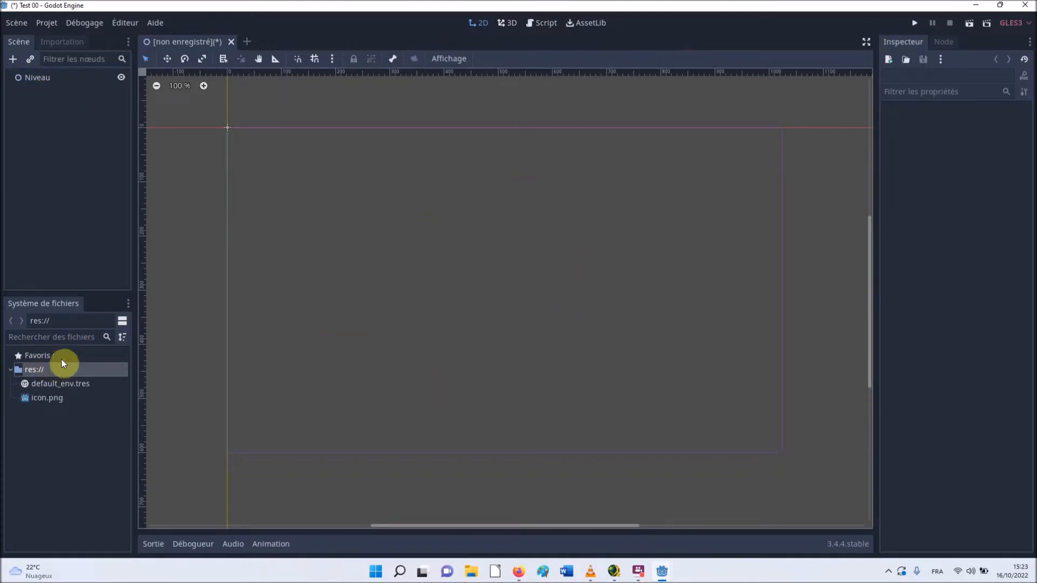
Step: Add a TileMap node as a child of the Niveau node
right_click(43, 80)
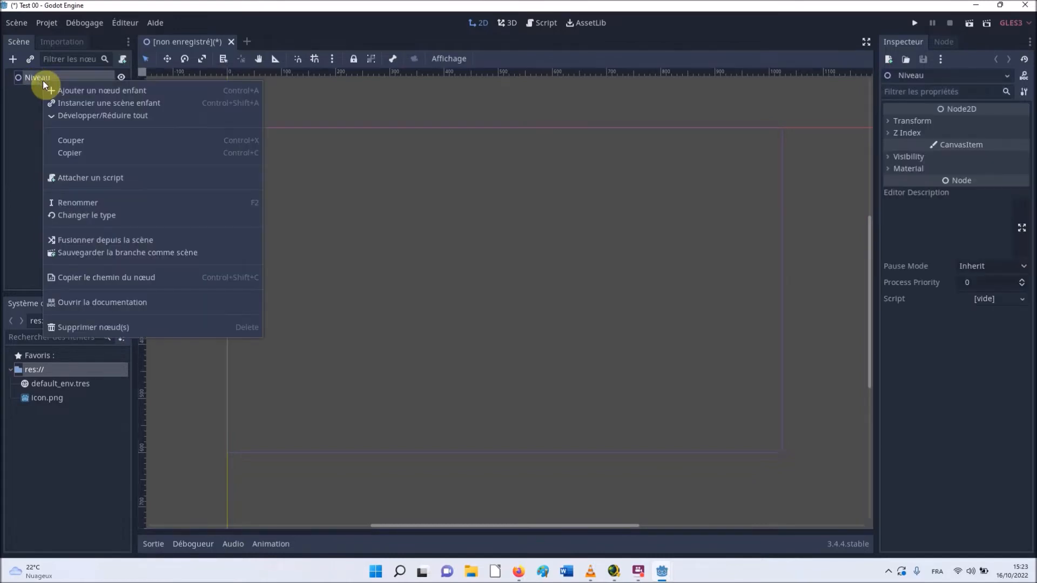
click(144, 95)
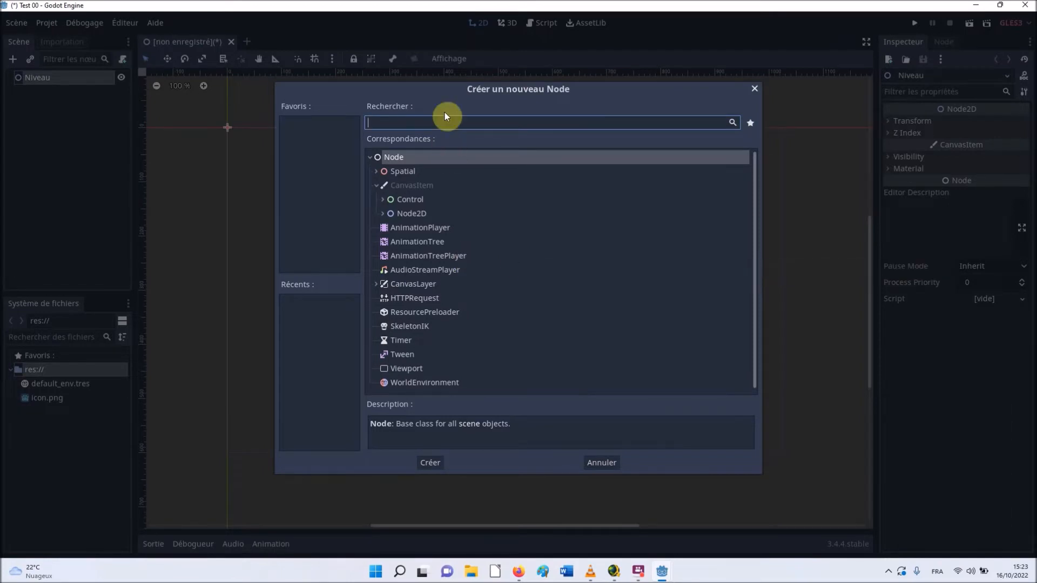
text(t)
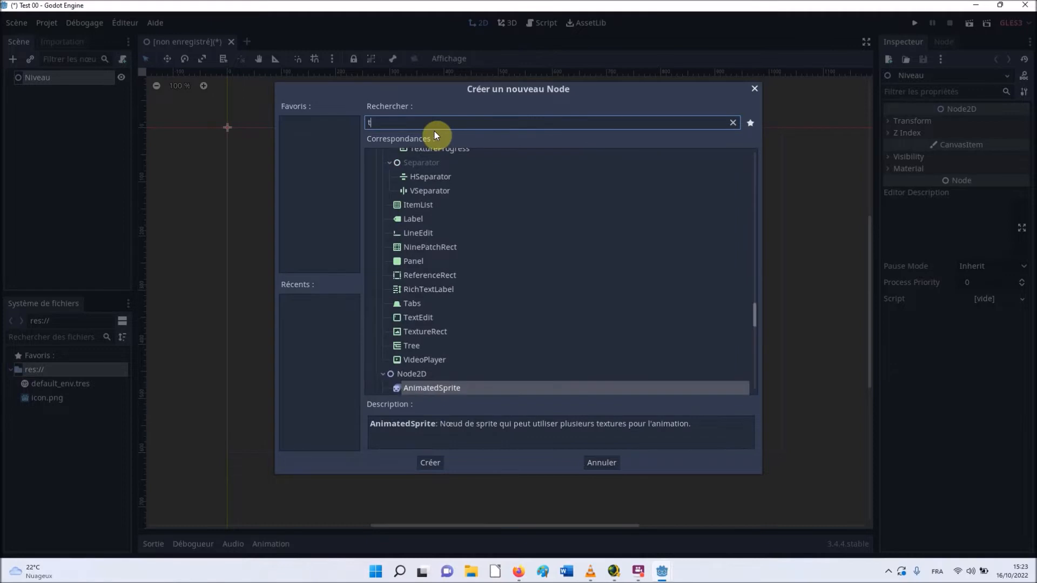
text(ilemap)
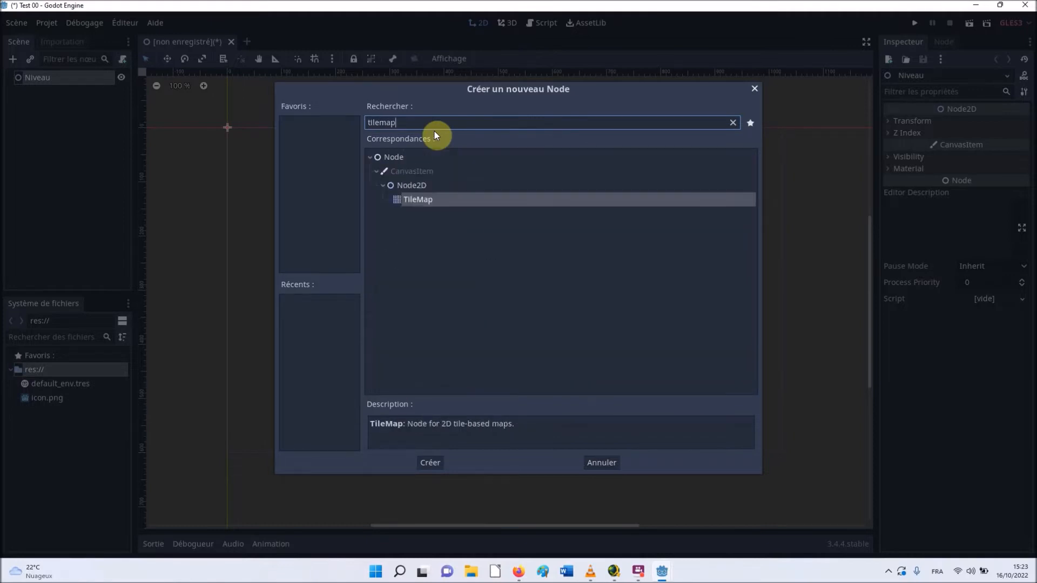
double_click(418, 201)
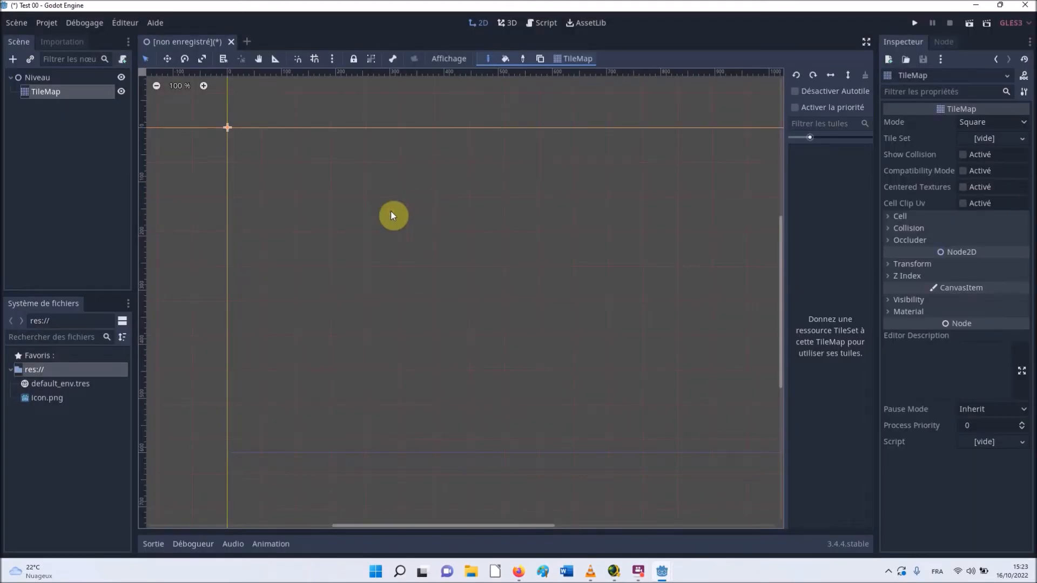
drag(417, 526, 430, 525)
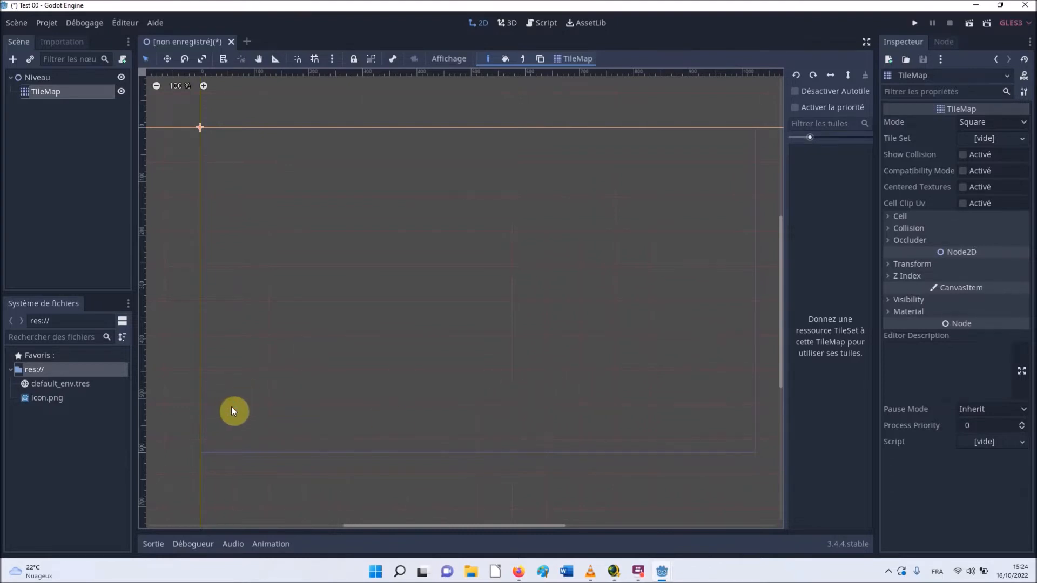
scroll(247, 399, up, 3)
scroll(331, 372, up, 1)
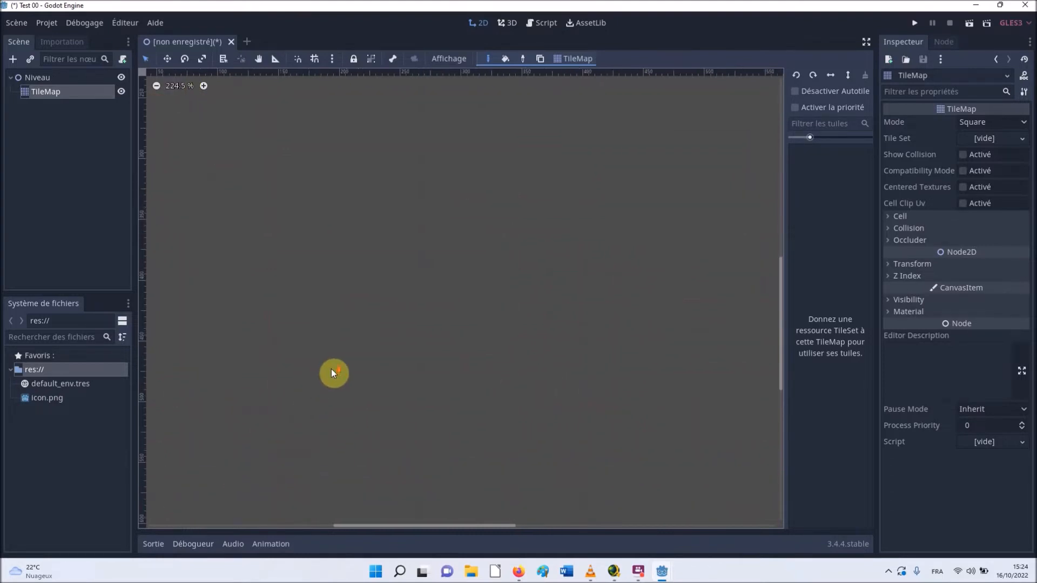
scroll(363, 354, down, 5)
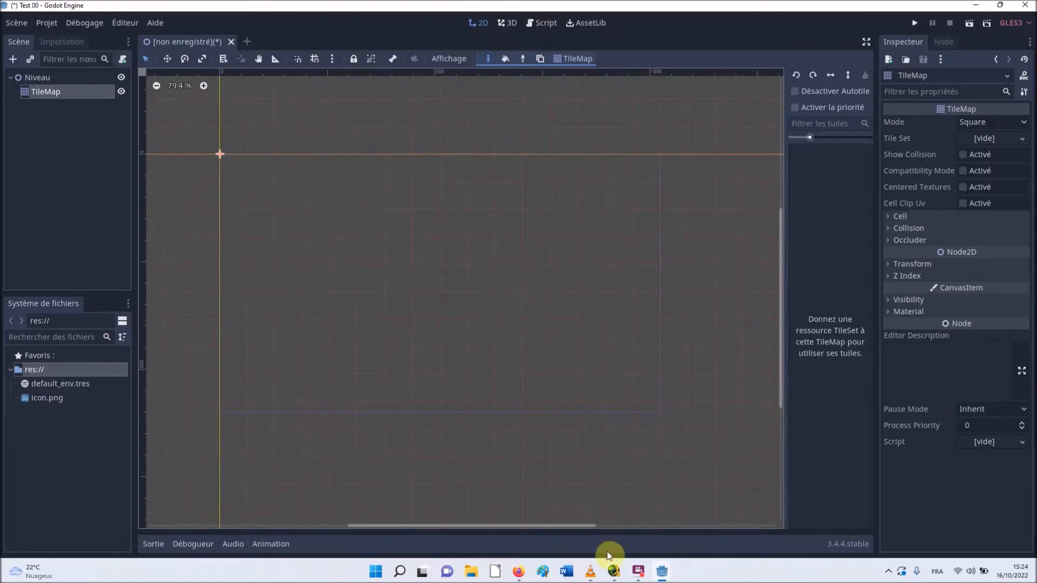
Step: Switch to the Piskel website in Firefox and create a new sprite
click(520, 572)
click(111, 196)
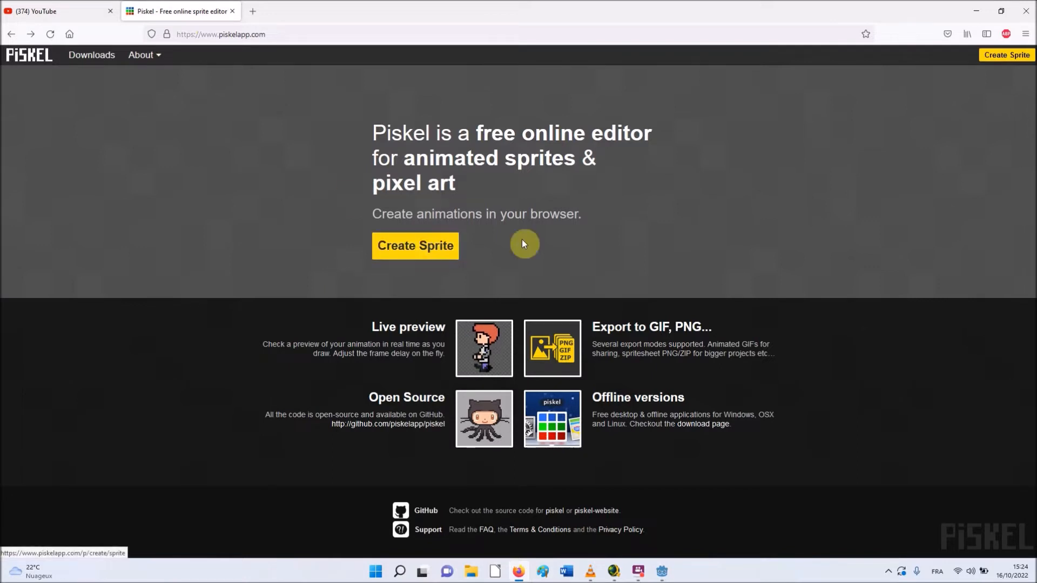
click(419, 258)
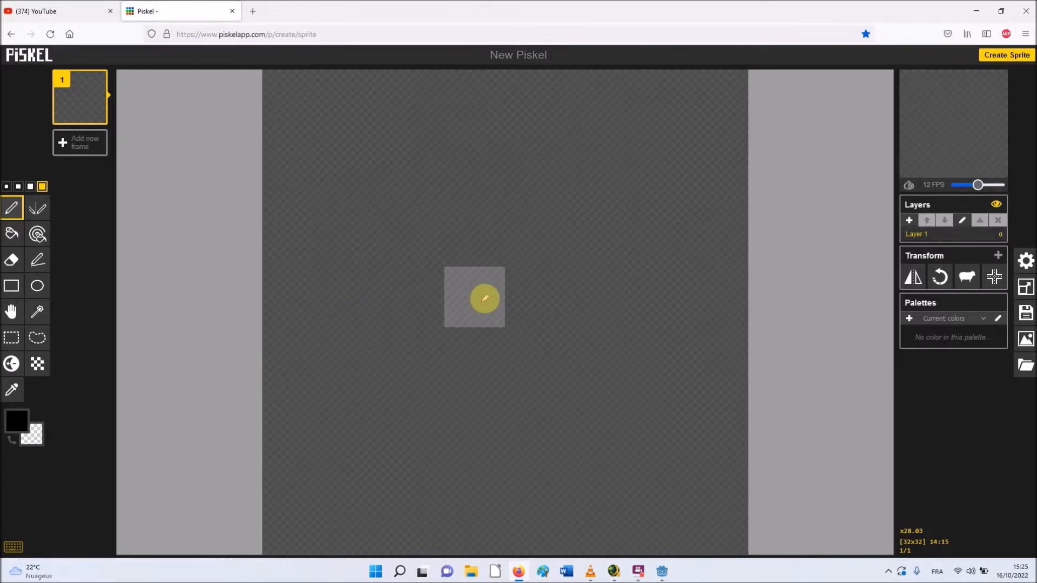
Step: Resize the sprite canvas to 64 x 64 px with the aspect ratio maintained
click(1027, 288)
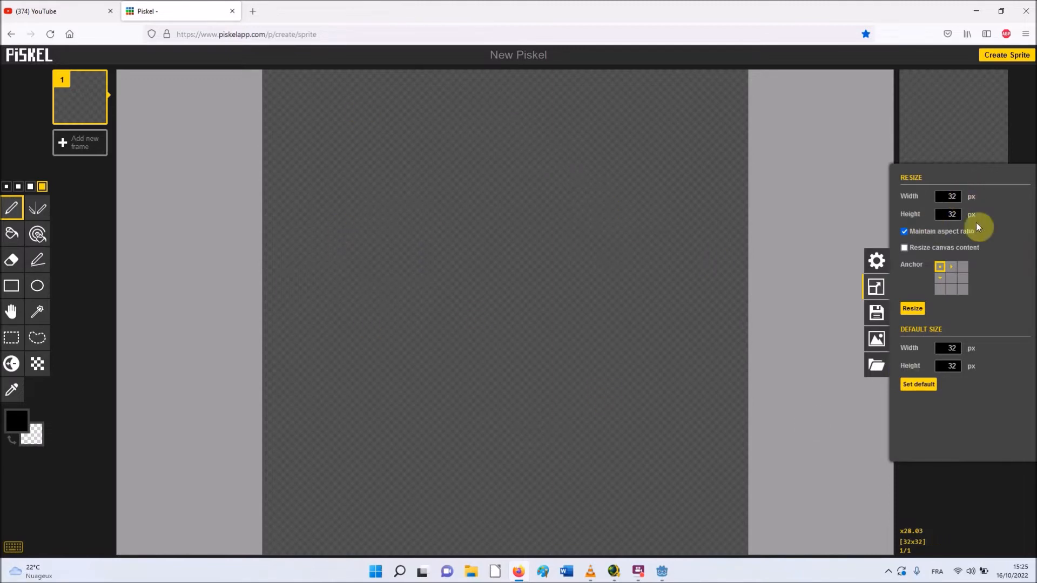
drag(959, 195, 945, 196)
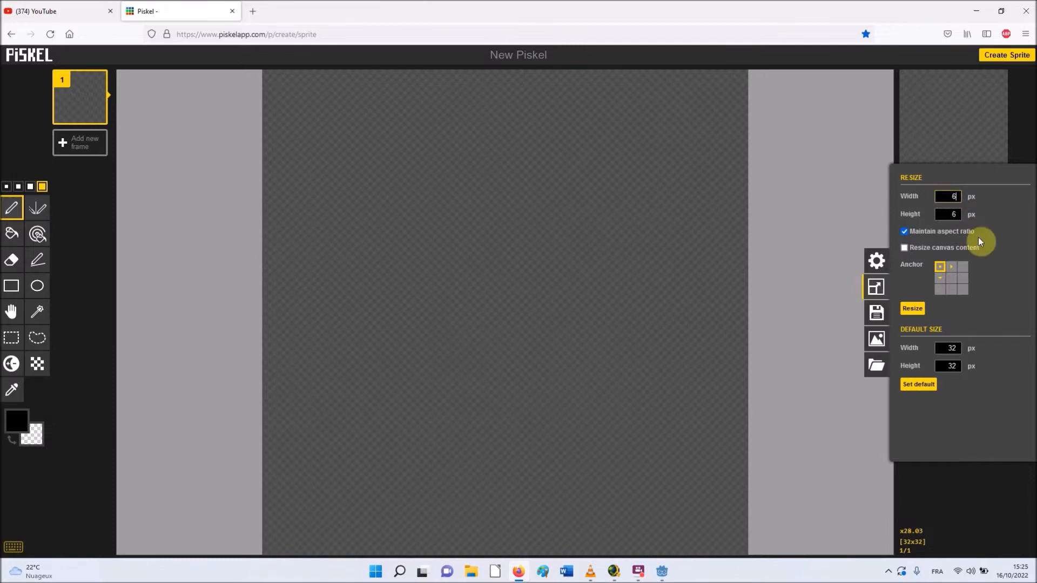
click(915, 312)
click(1027, 287)
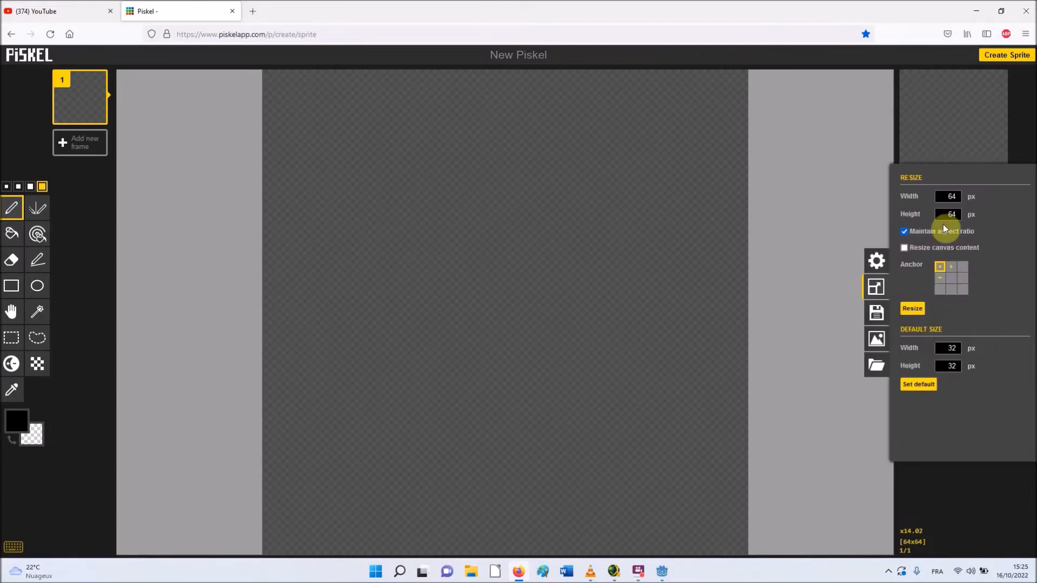
click(914, 310)
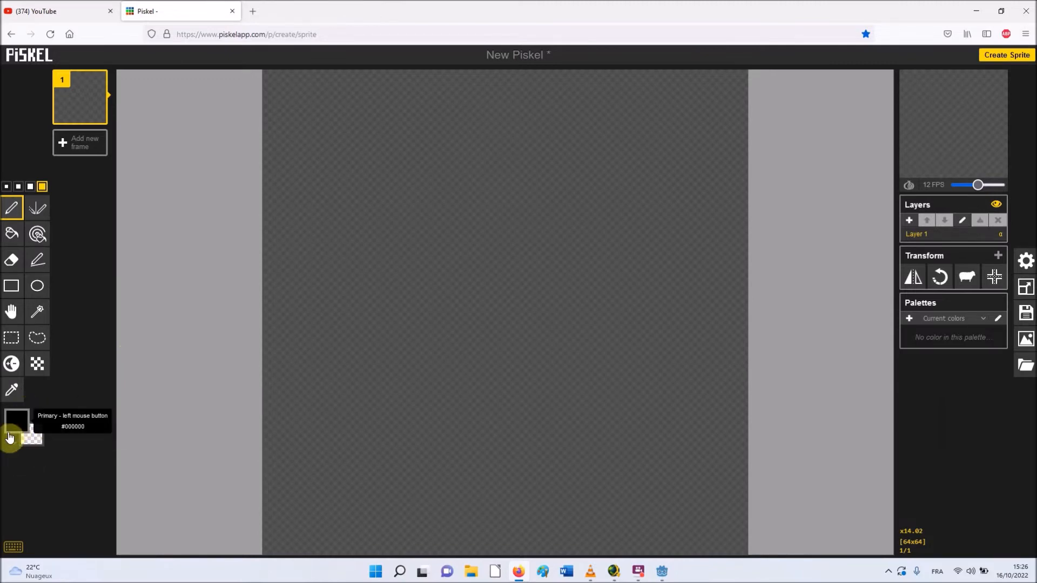
Step: Set the primary drawing colour to the brown #6c3702
click(15, 424)
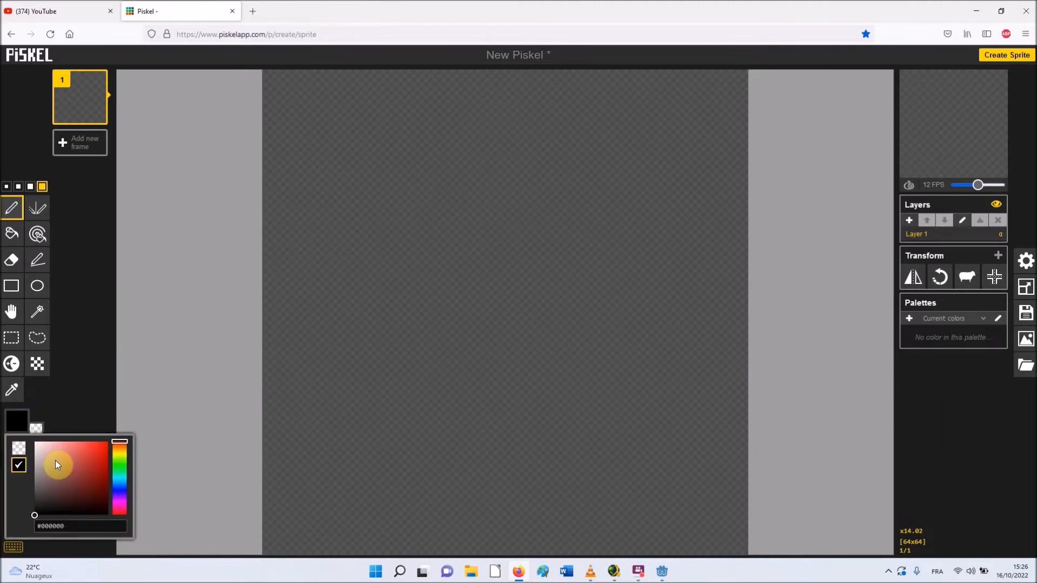
drag(124, 447, 124, 451)
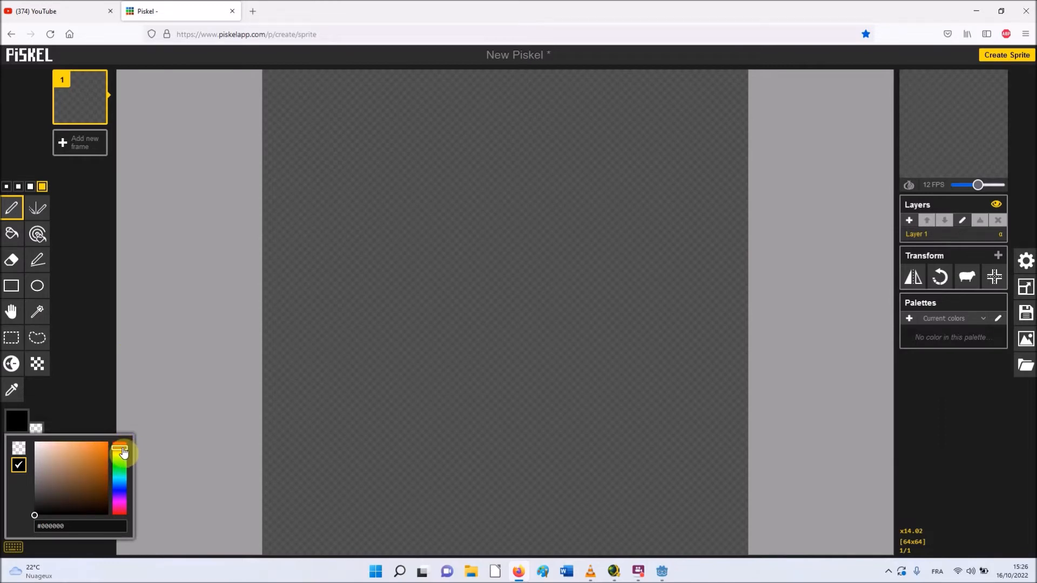
drag(98, 476, 107, 485)
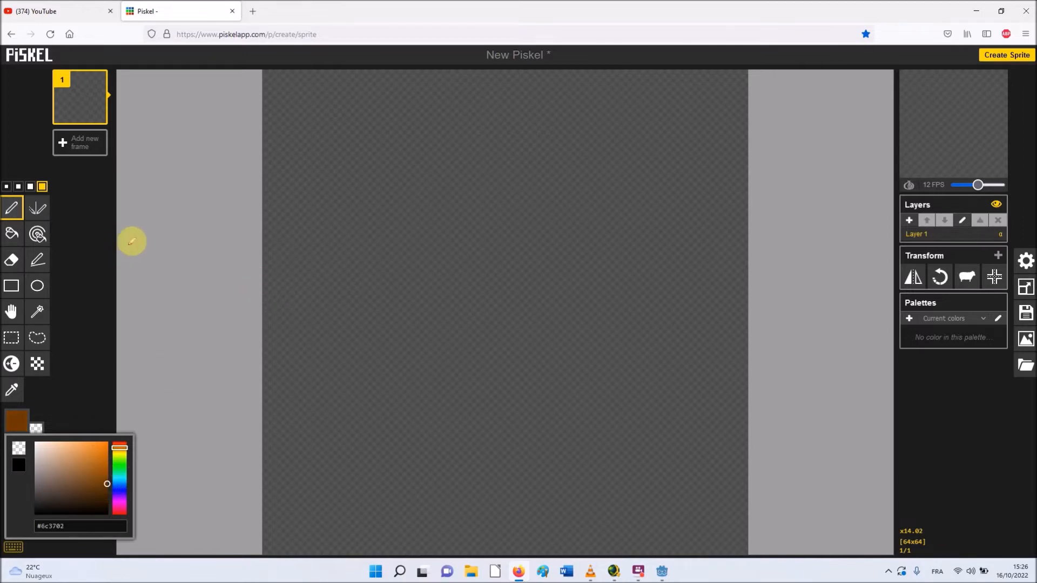
Step: Paint and erase a few freehand test strokes with the pen, and fill the whole canvas with the brown
mouse_move(353, 220)
mouse_down()
mouse_move(465, 192)
mouse_move(643, 208)
mouse_move(541, 371)
mouse_move(492, 327)
mouse_move(440, 320)
mouse_move(461, 240)
mouse_up()
mouse_move(494, 237)
right_down()
mouse_move(476, 175)
mouse_move(437, 348)
mouse_move(339, 204)
mouse_move(472, 192)
mouse_move(478, 365)
mouse_move(546, 308)
right_up()
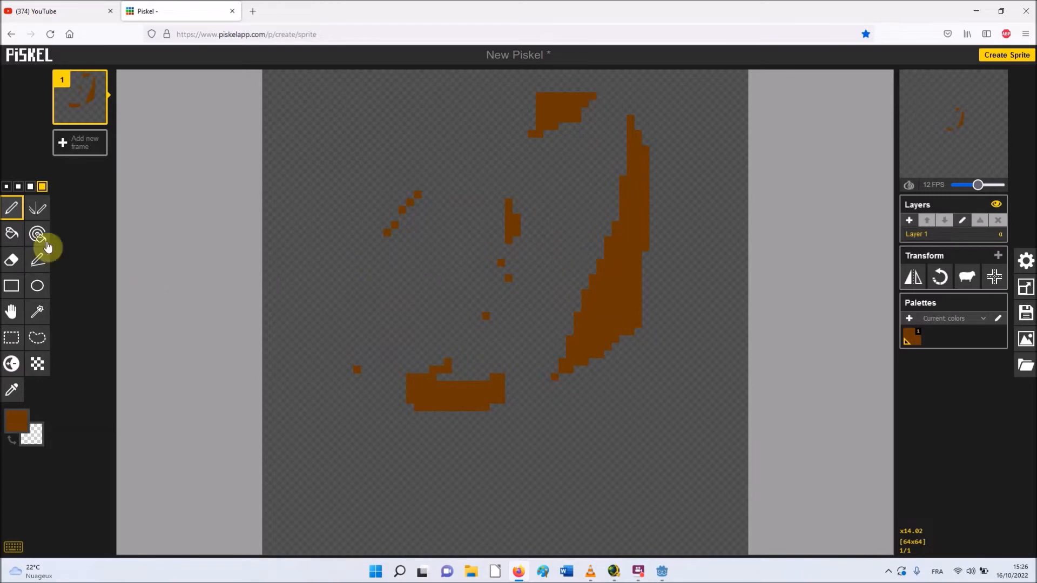
click(14, 234)
click(331, 192)
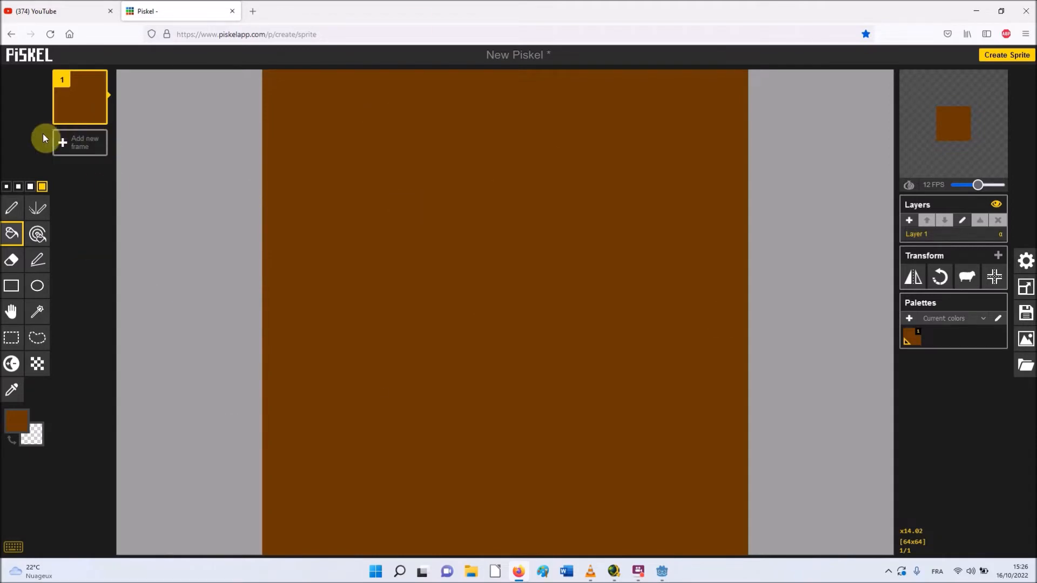
Step: Add a second frame filled entirely with bright cyan and set the animation preview speed to 0 FPS
click(90, 150)
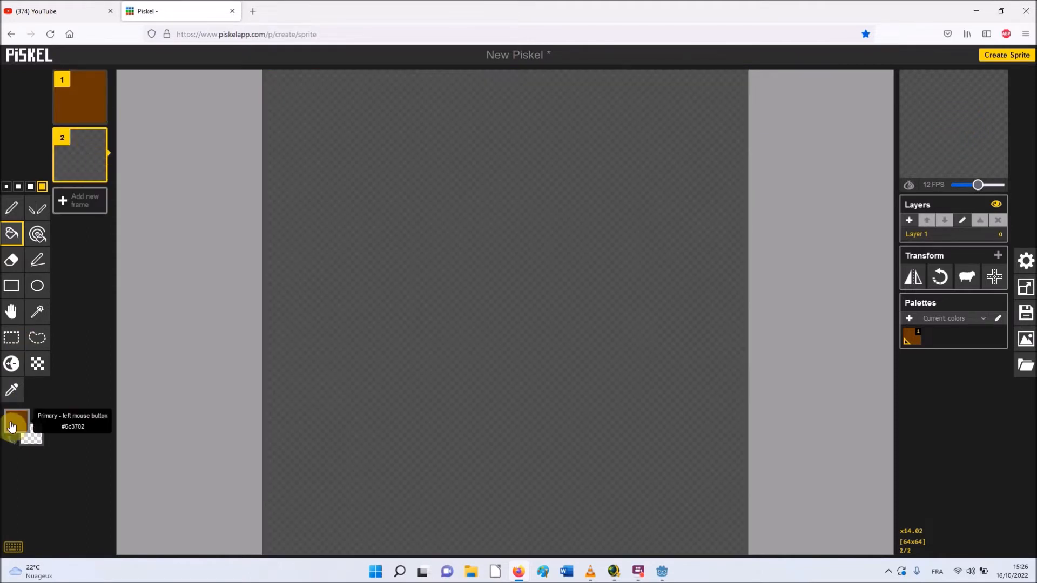
click(12, 427)
drag(137, 454, 137, 479)
click(120, 452)
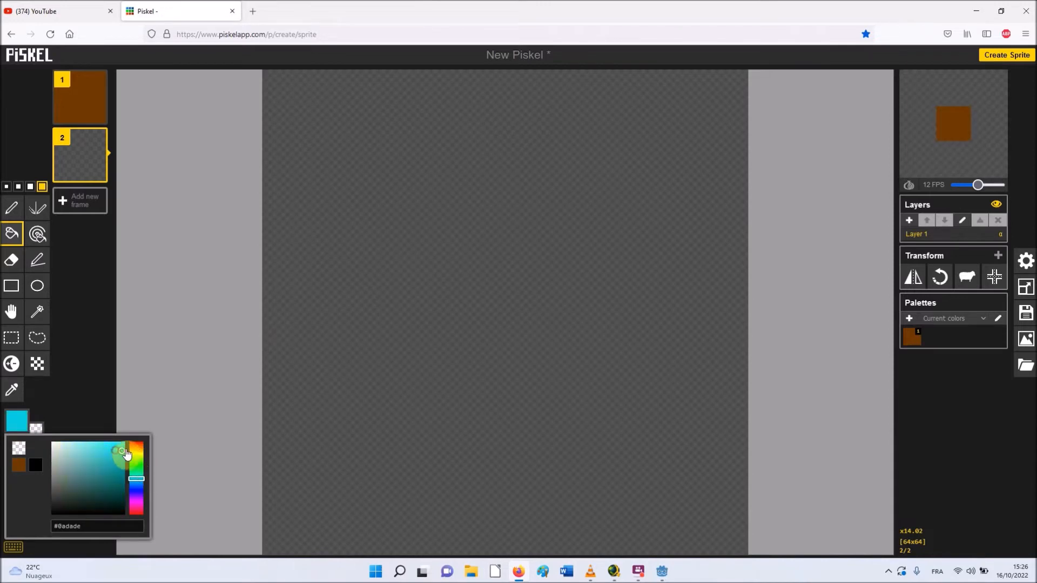
click(304, 212)
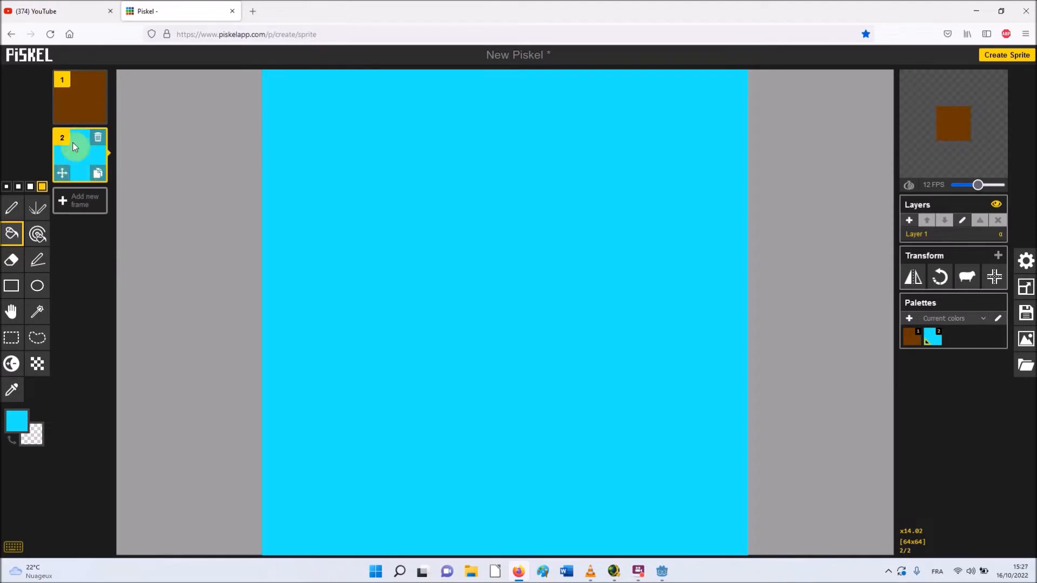
drag(978, 185, 939, 185)
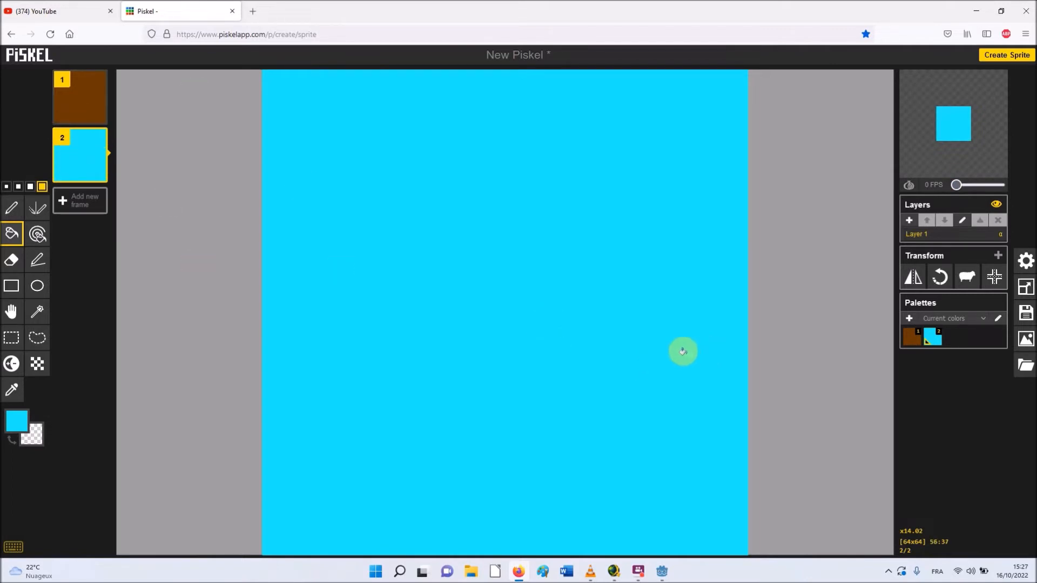
Step: Export both frames as a PNG spritesheet with 1 column and 2 rows
click(1025, 313)
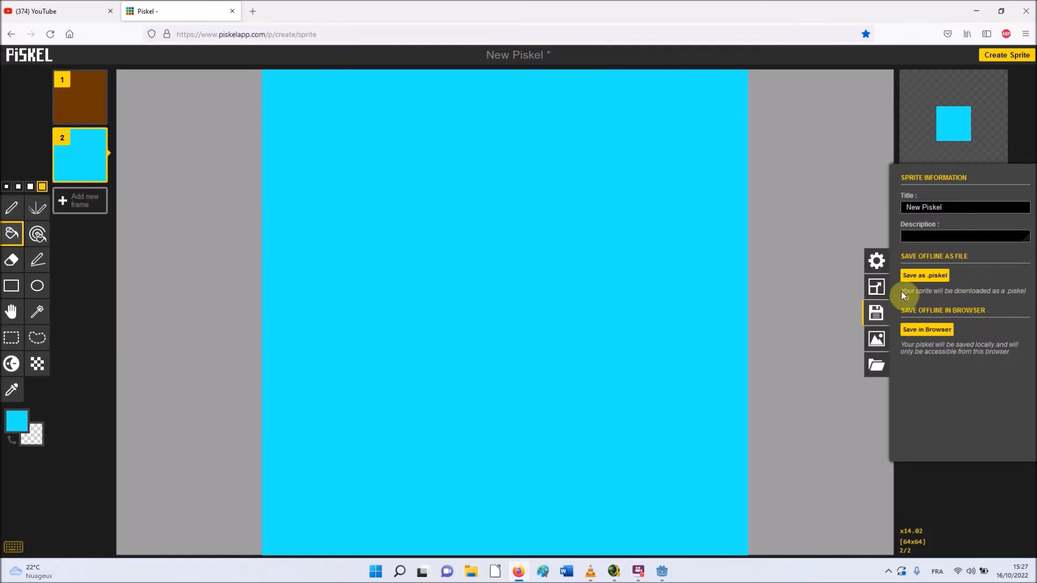
click(937, 276)
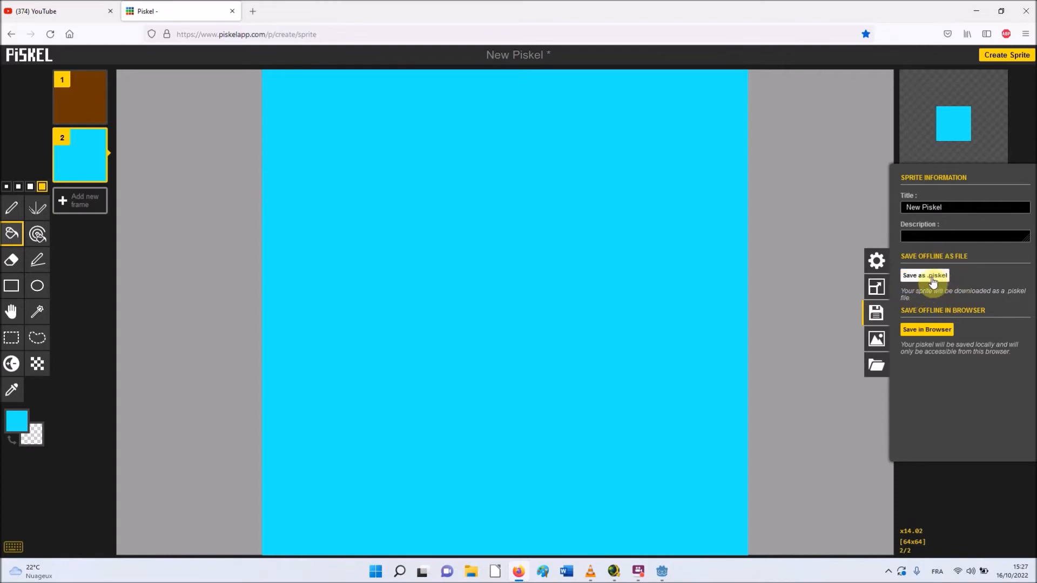
click(883, 340)
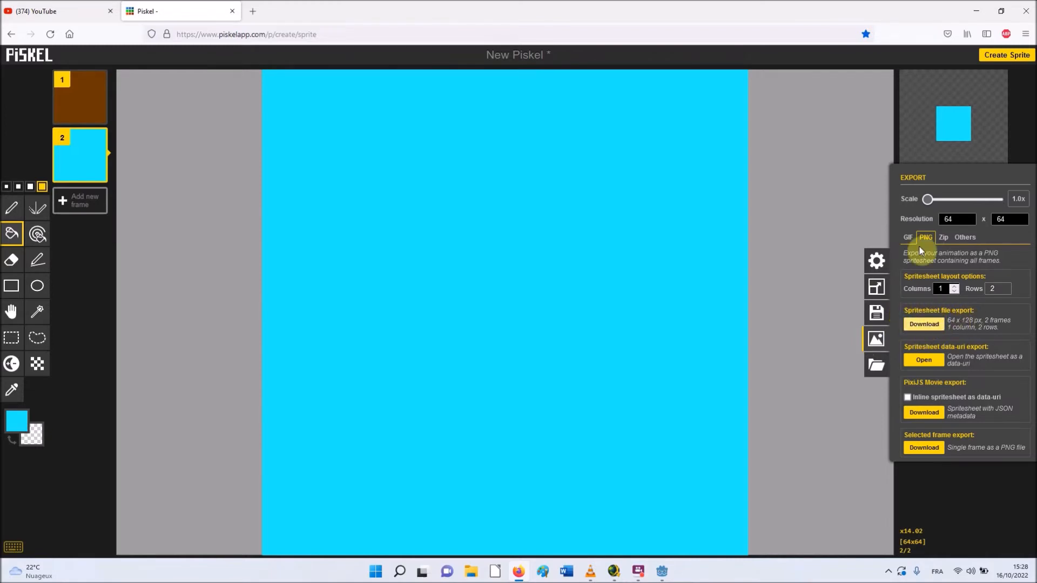
click(928, 326)
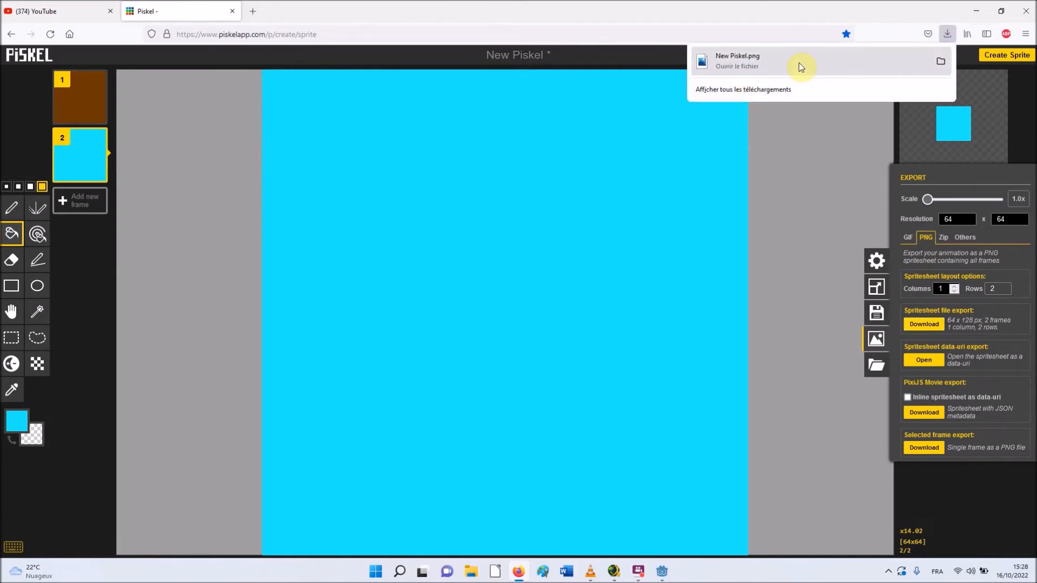
Step: Show the exported New Piskel.png in its download folder, and put the folder window aside
right_click(750, 60)
click(782, 85)
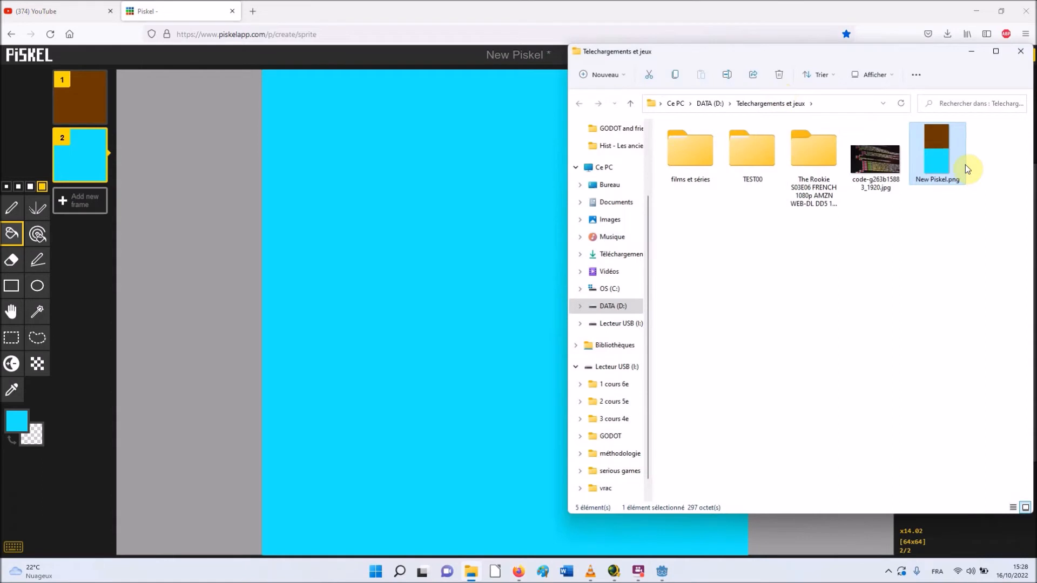
mouse_move(940, 164)
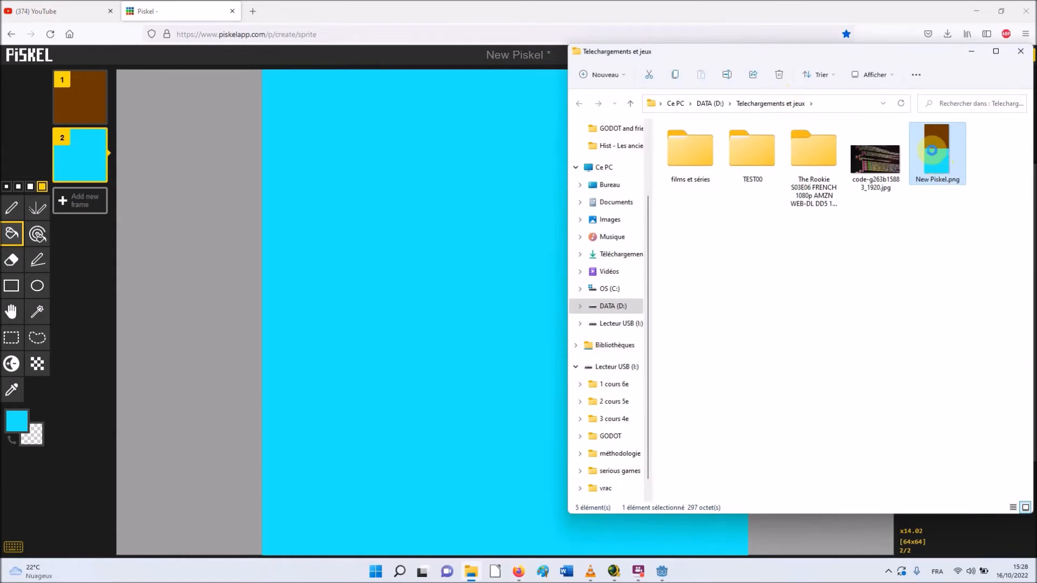
right_click(932, 151)
click(910, 61)
drag(914, 55, 217, 260)
drag(152, 384, 153, 398)
click(208, 399)
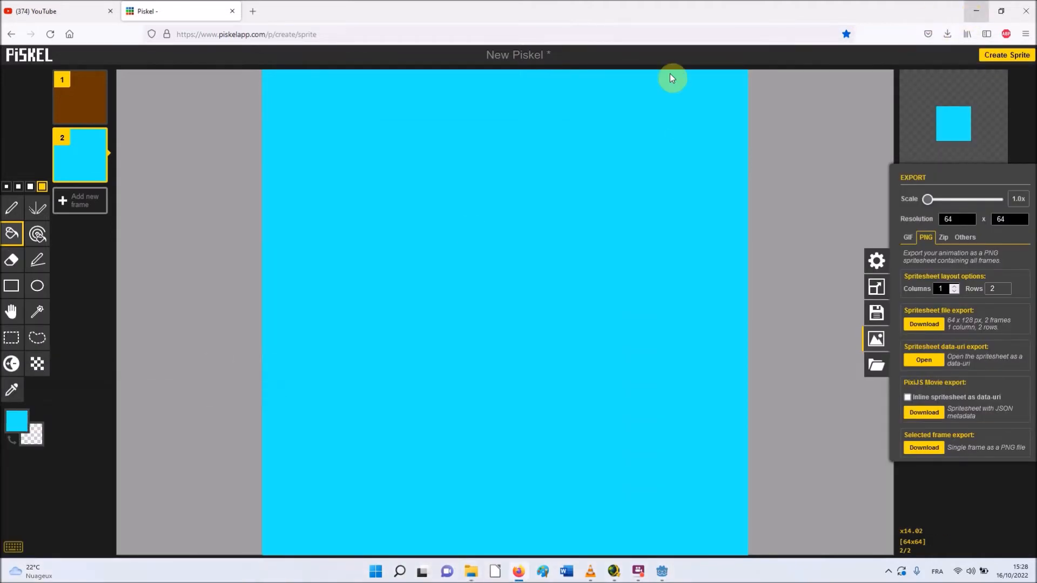
Step: Switch to Godot and import New Piskel.png from the download folder into the project's res:// folder
click(983, 14)
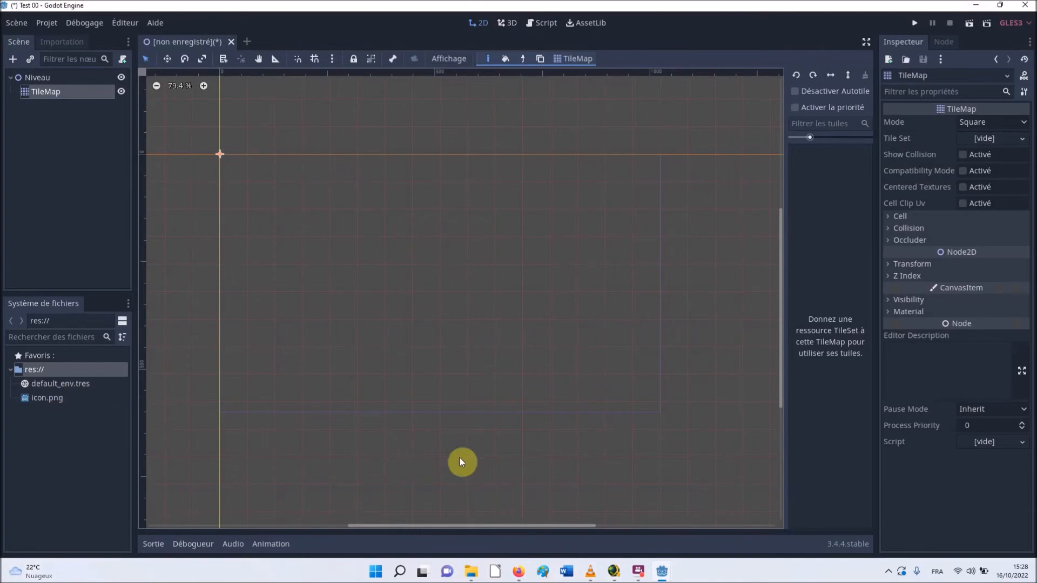
click(471, 572)
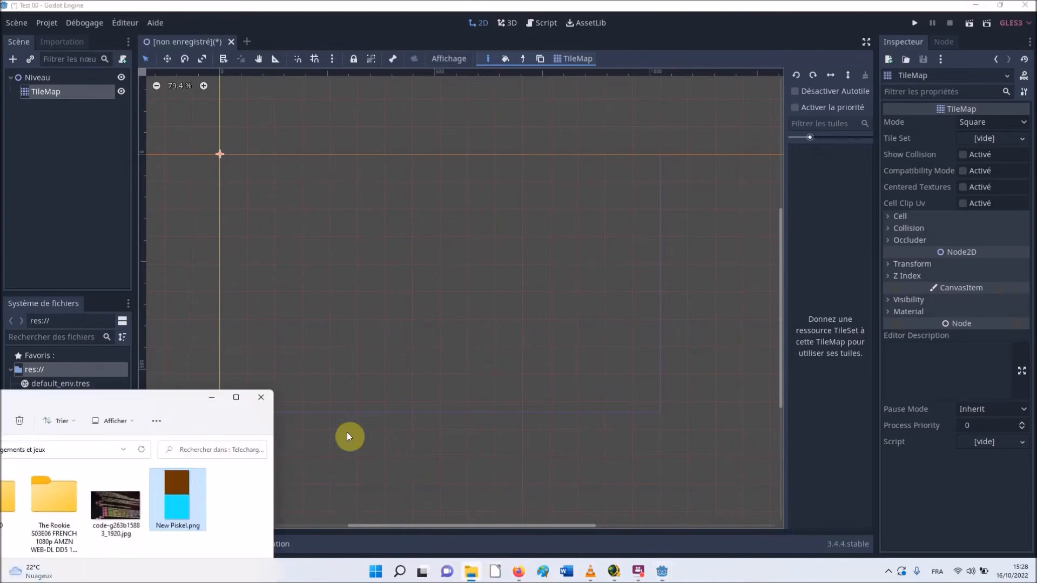
drag(189, 397, 913, 108)
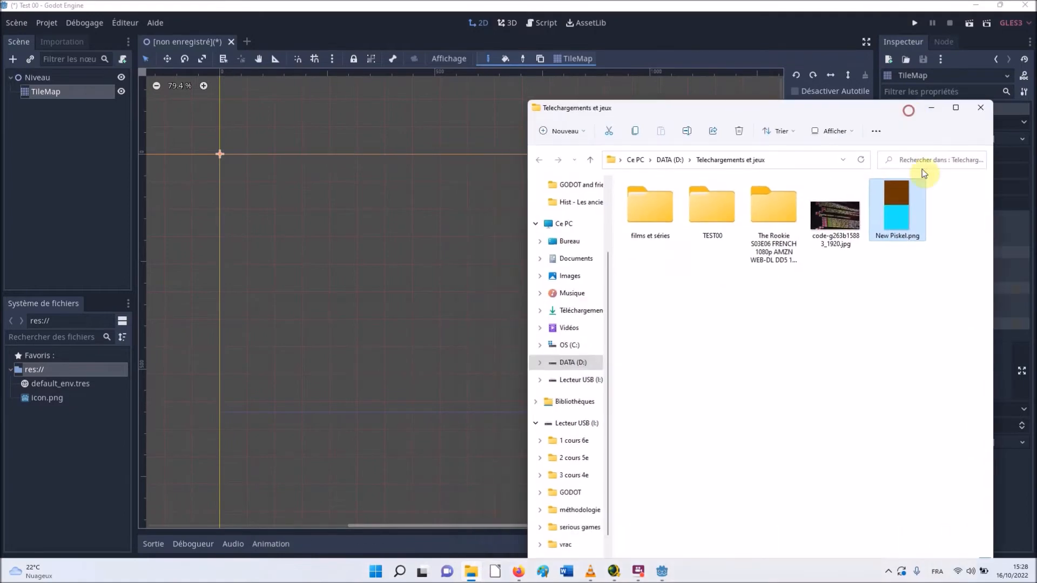
click(899, 222)
mouse_move(899, 218)
mouse_down()
mouse_move(892, 307)
mouse_move(902, 226)
mouse_up()
drag(893, 208, 65, 455)
click(931, 114)
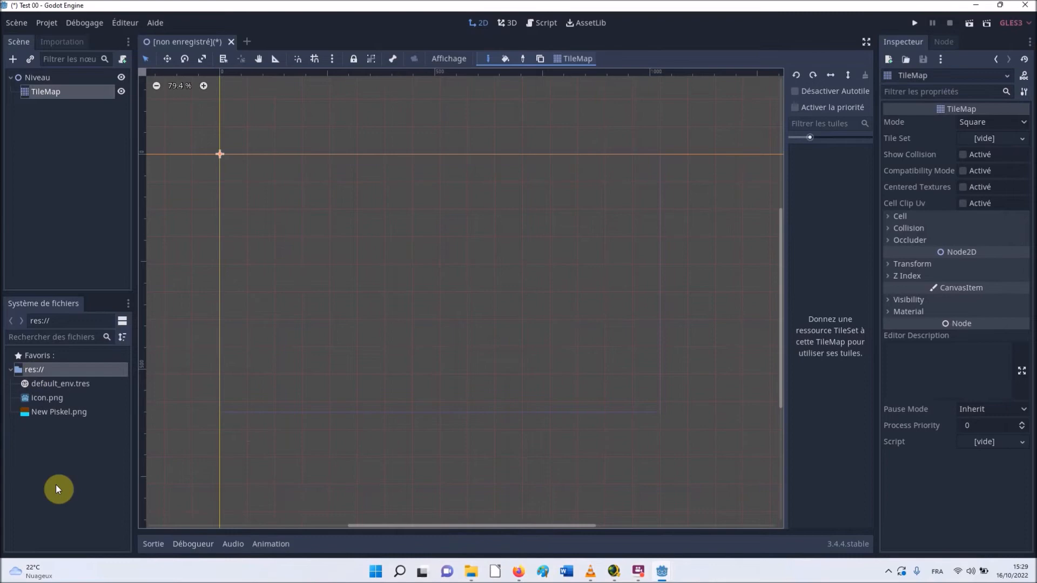
Step: Keep the TileMap node's mode as Square and assign a new TileSet to it
click(44, 92)
click(1024, 124)
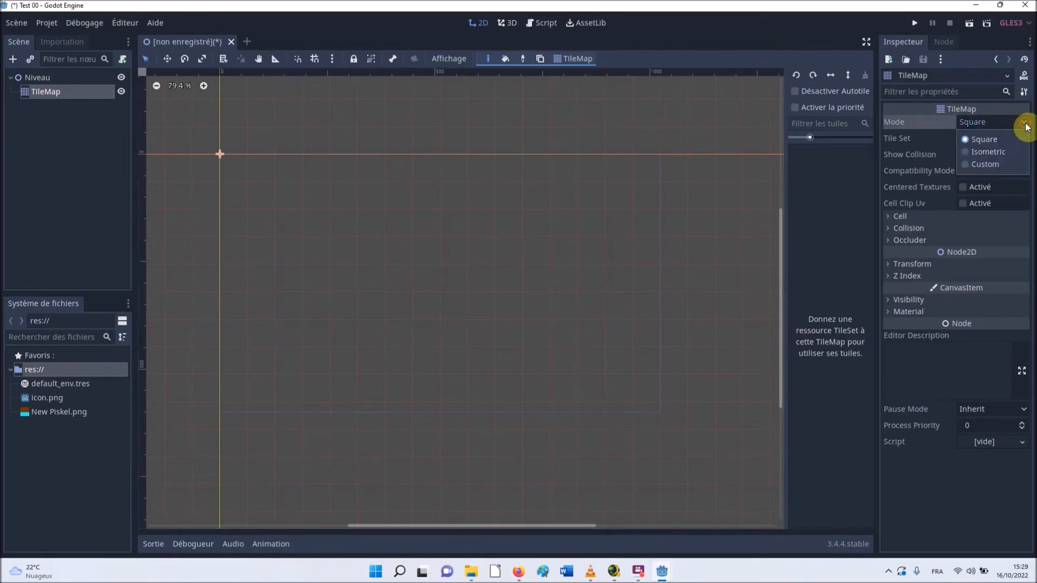
click(1026, 126)
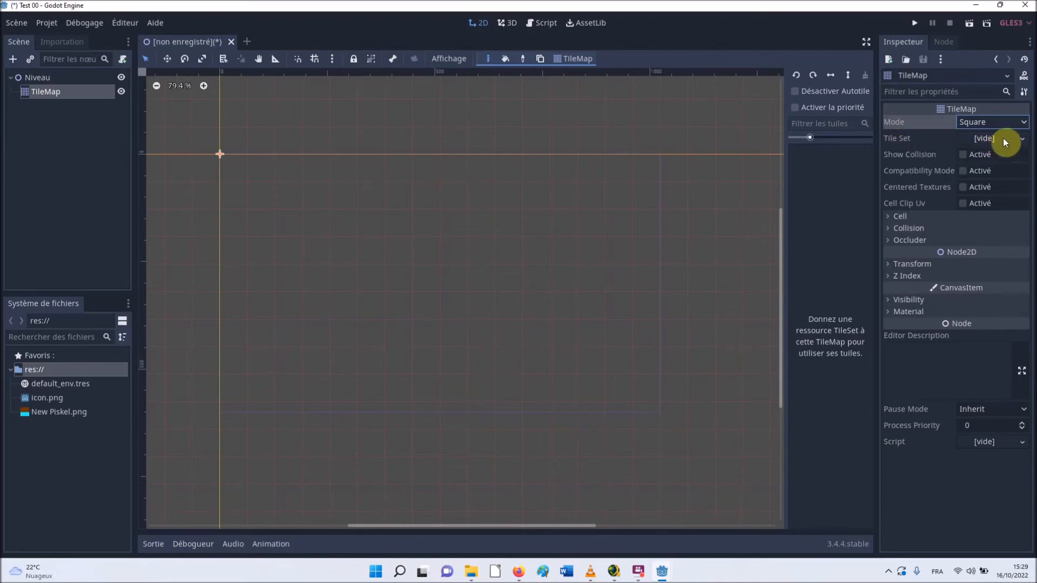
click(1020, 140)
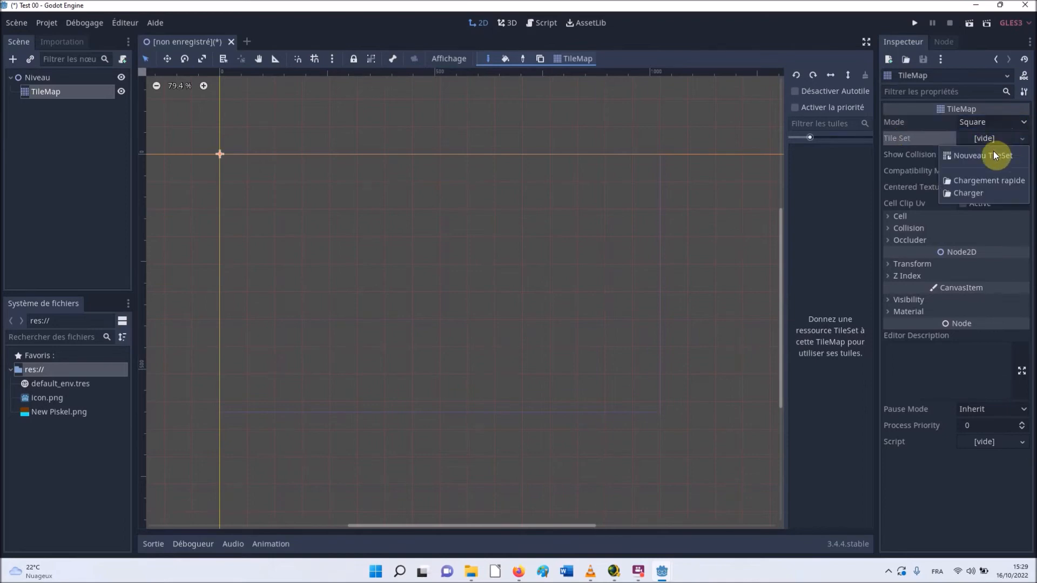
click(989, 158)
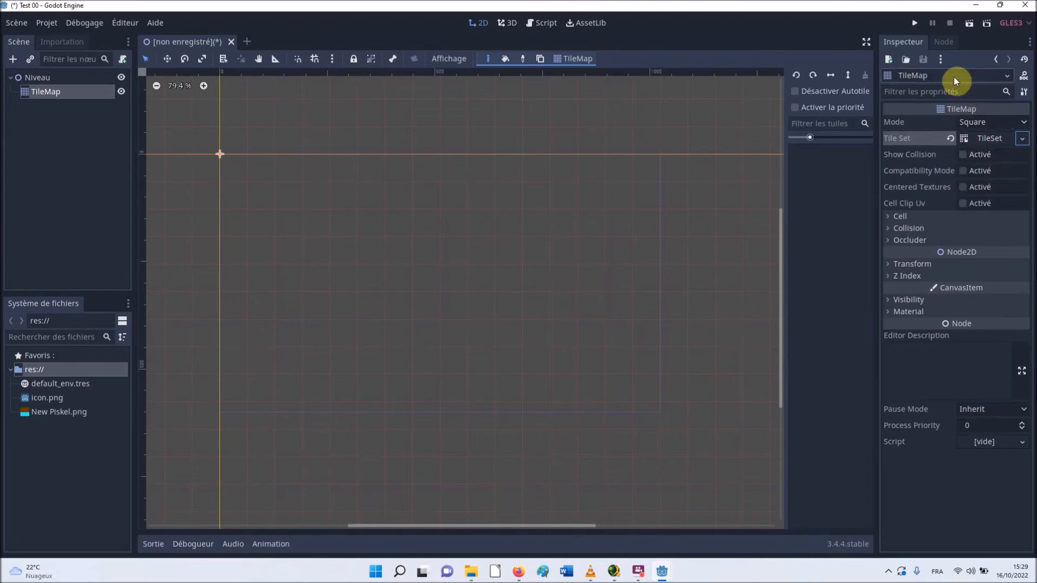
Step: Open the new TileSet for editing, add New Piskel.png as its texture, and enlarge the editing area
click(907, 78)
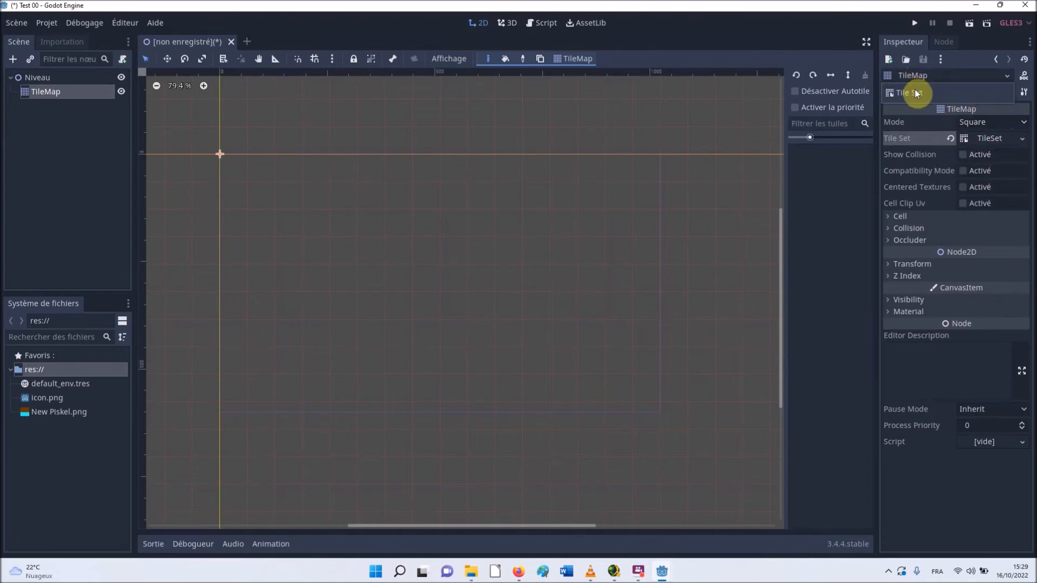
click(915, 90)
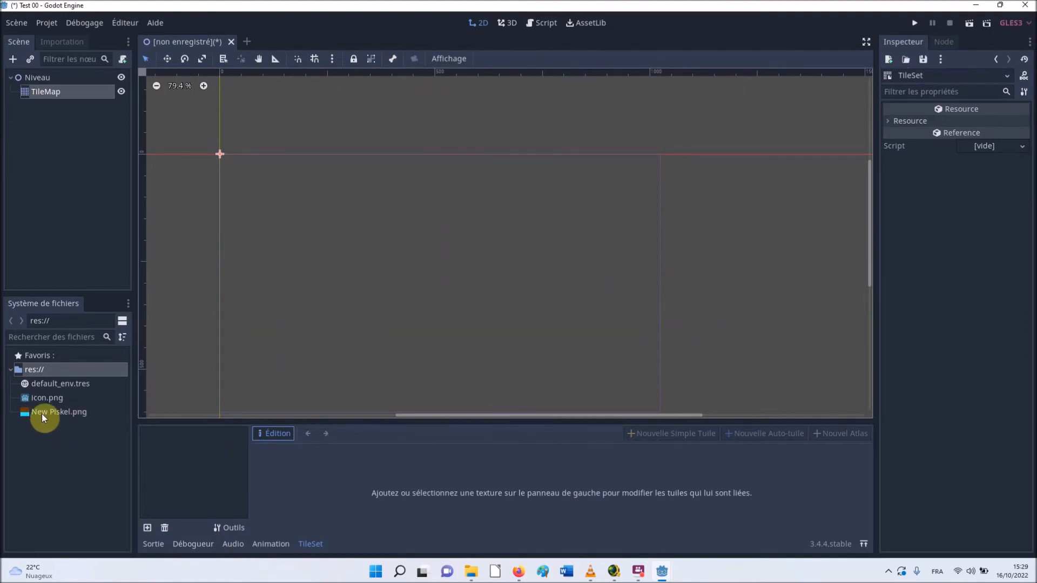
drag(41, 413, 204, 468)
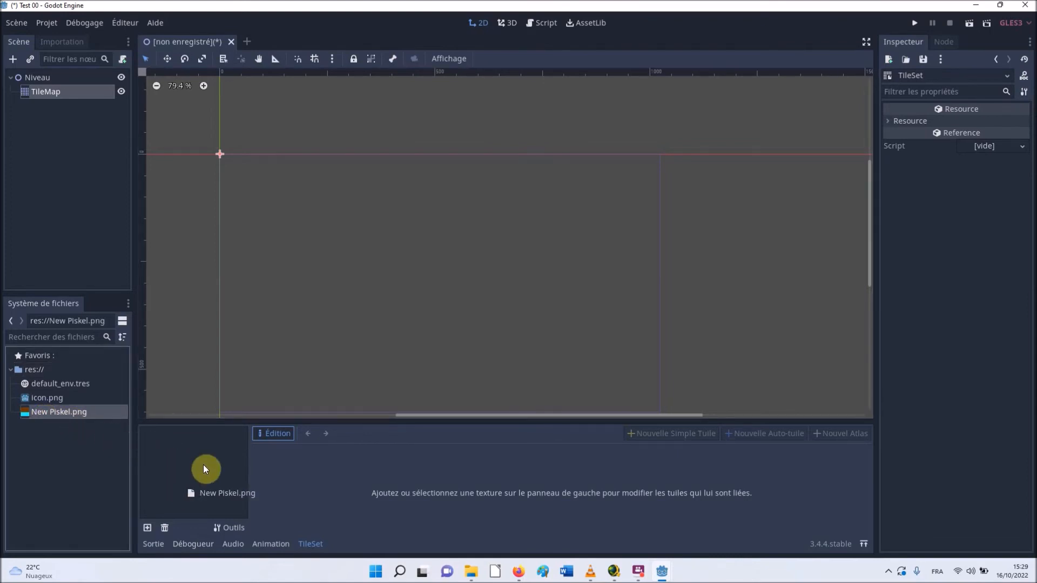
click(186, 465)
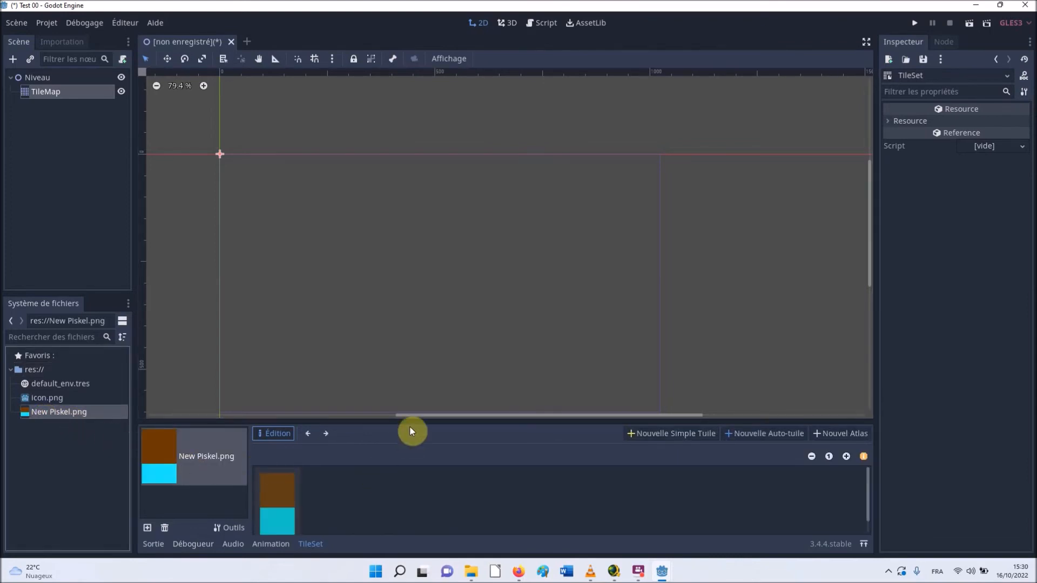
drag(380, 419, 370, 343)
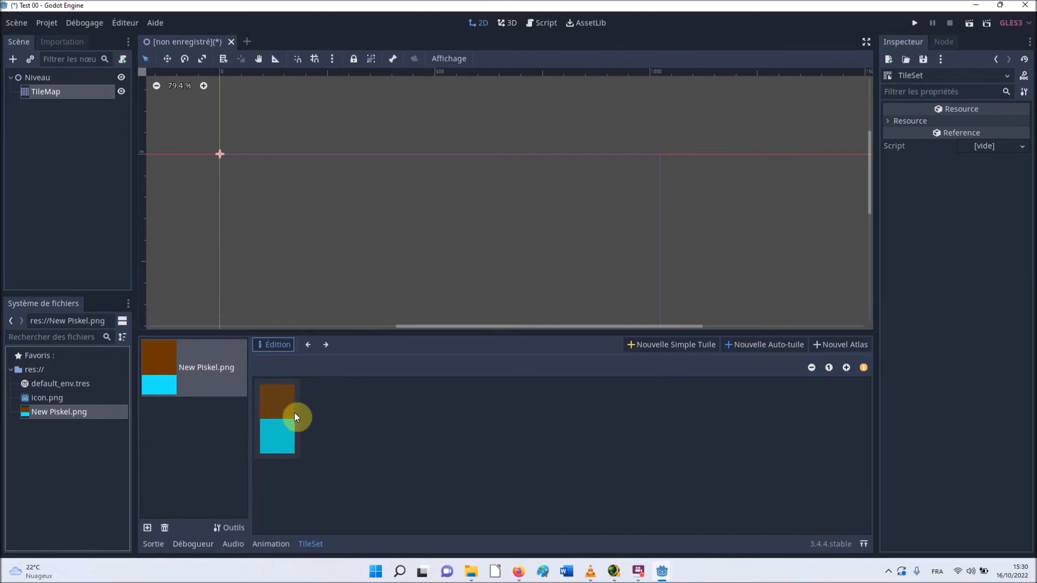
Step: Create two single tiles with grid snapping, one over the brown square and one over the cyan square of the texture
click(682, 345)
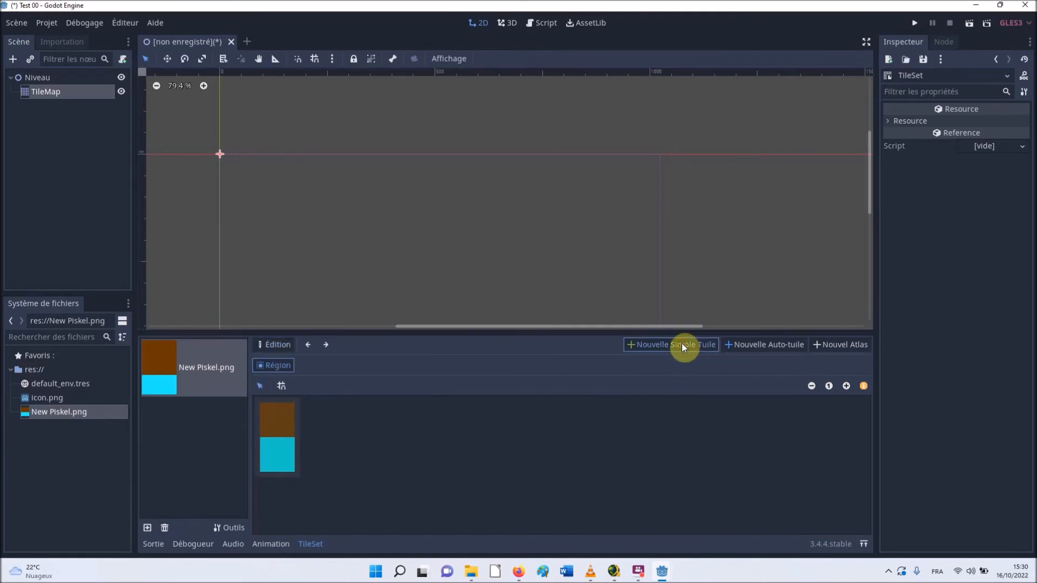
click(280, 386)
click(280, 386)
click(280, 386)
drag(283, 426, 288, 425)
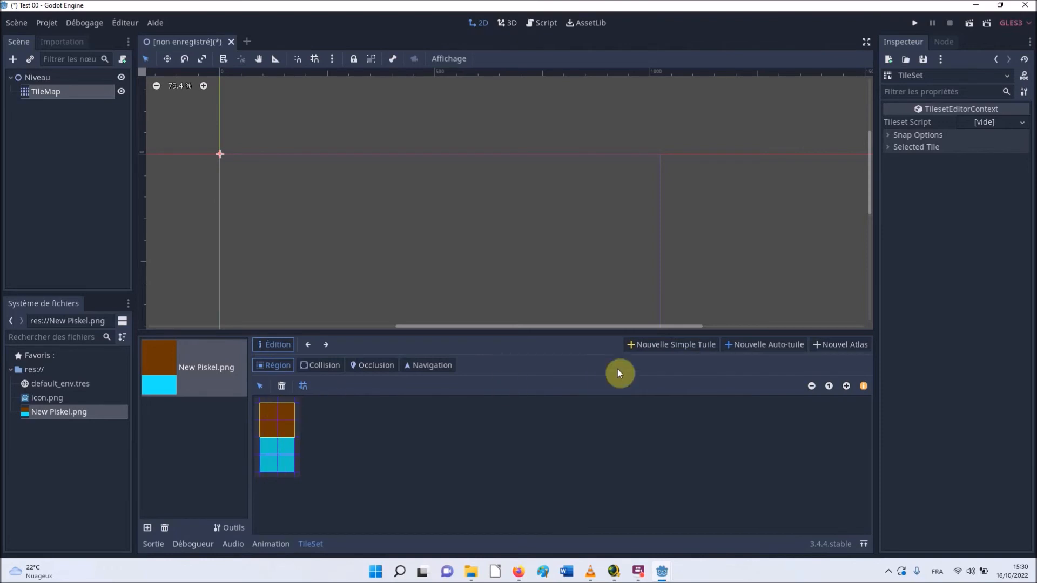
click(660, 346)
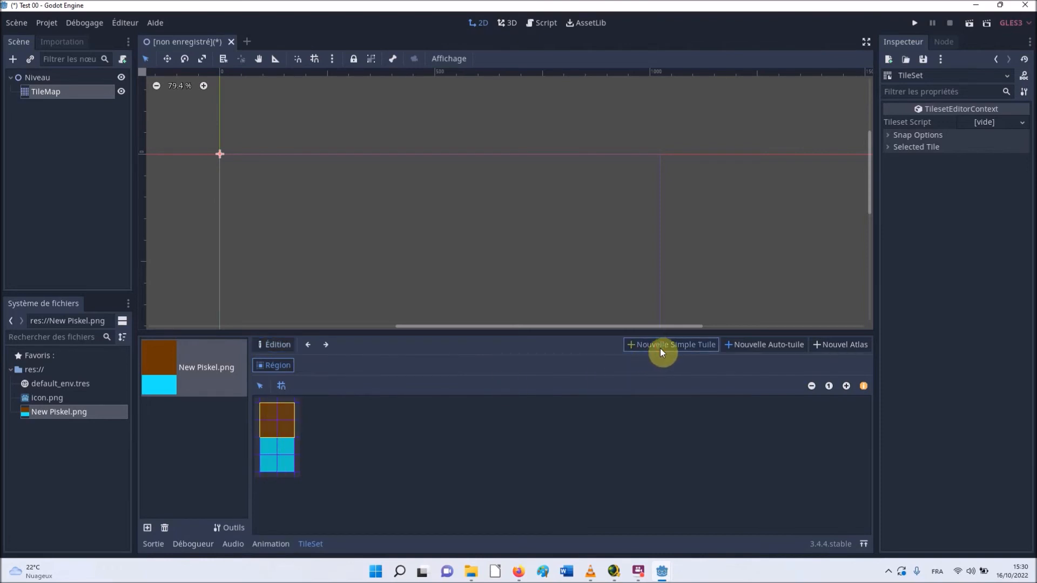
click(287, 466)
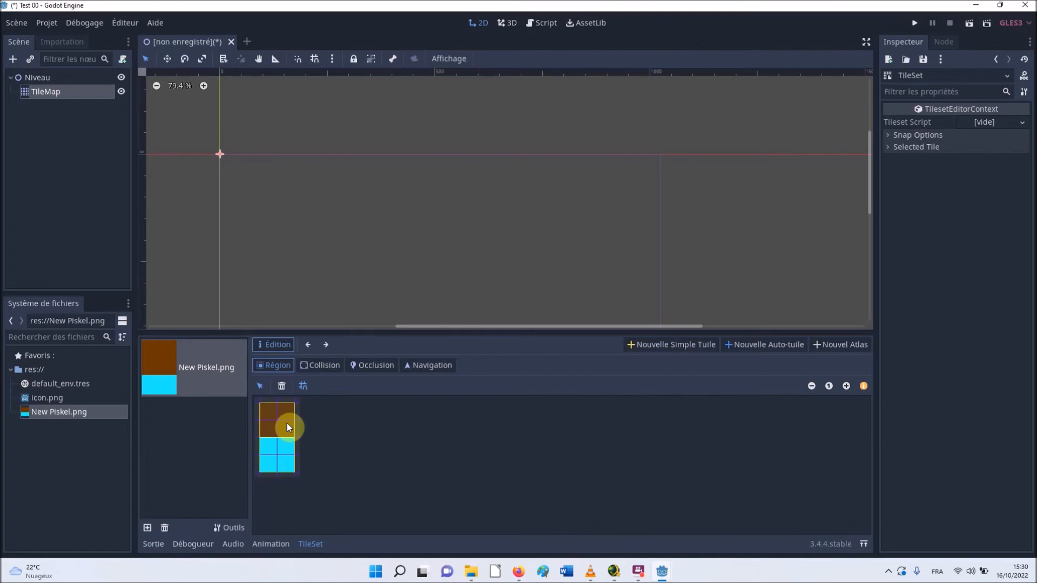
Step: Add a rectangular collision shape covering the whole brown tile
click(322, 365)
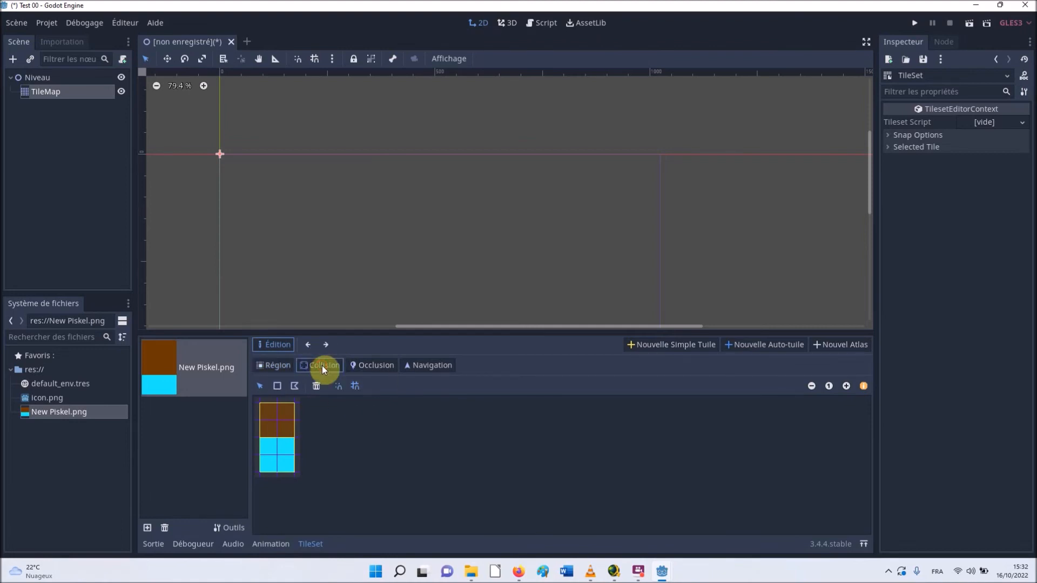
click(277, 385)
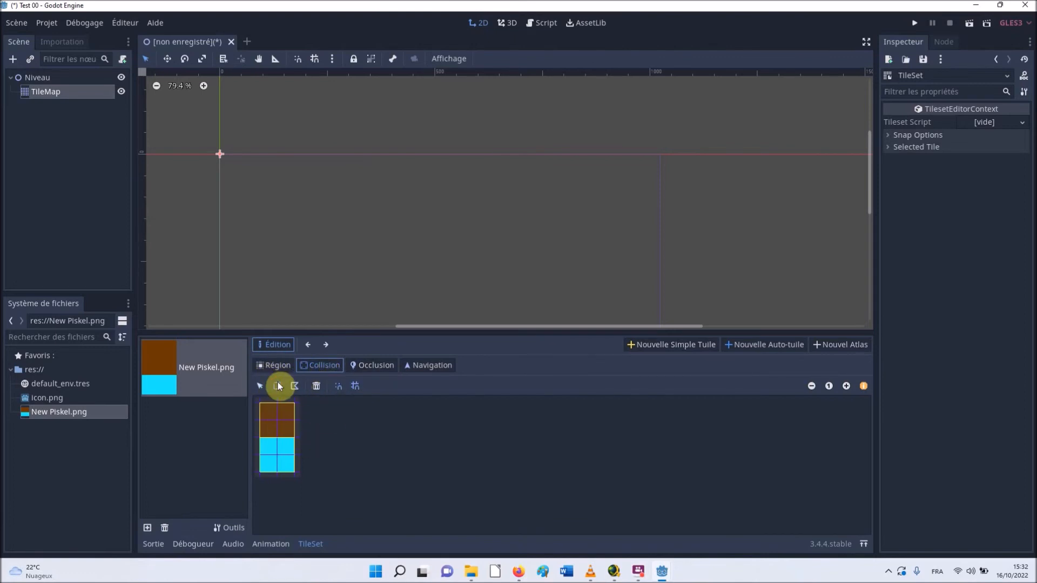
click(264, 410)
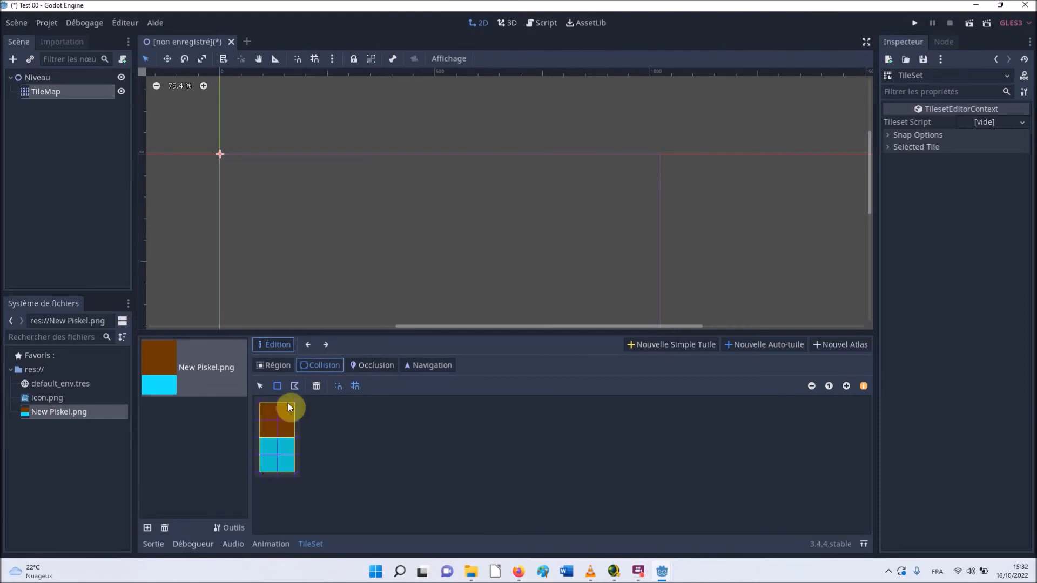
drag(260, 404, 290, 436)
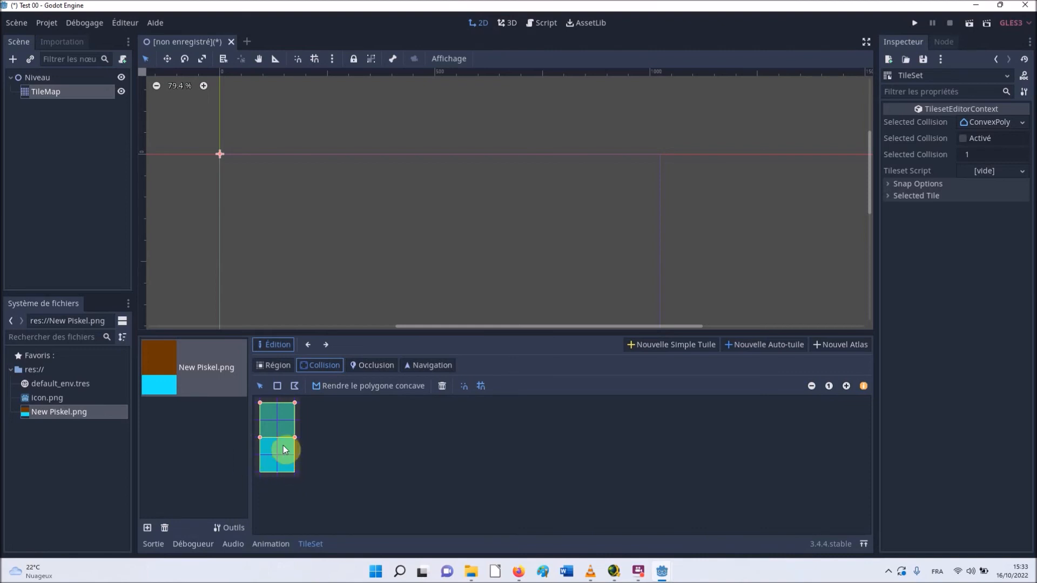
Step: Shrink the TileSet editor and reselect the TileMap node to bring up its tile palette
drag(529, 326, 536, 334)
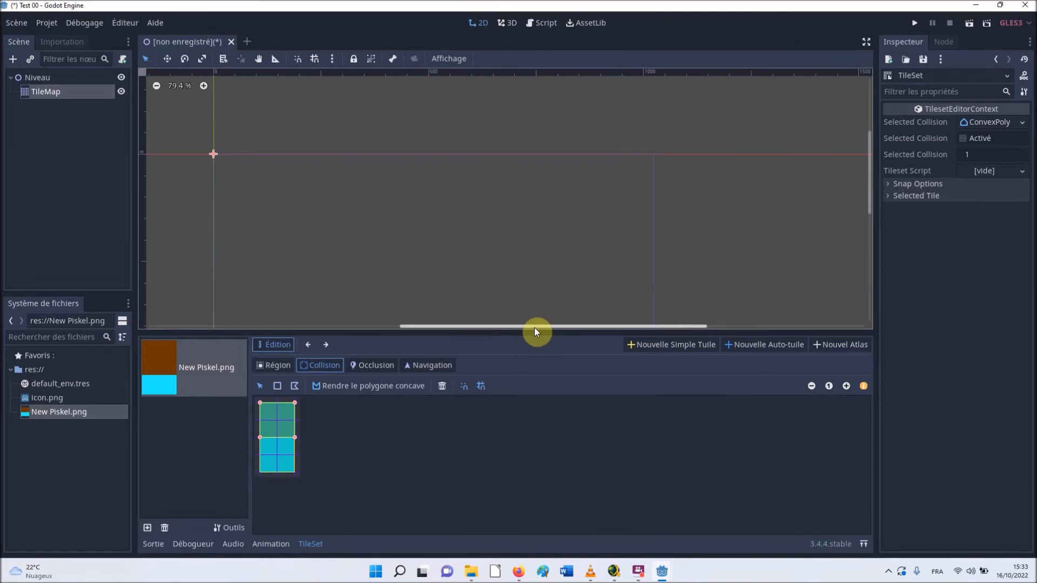
drag(510, 331, 508, 403)
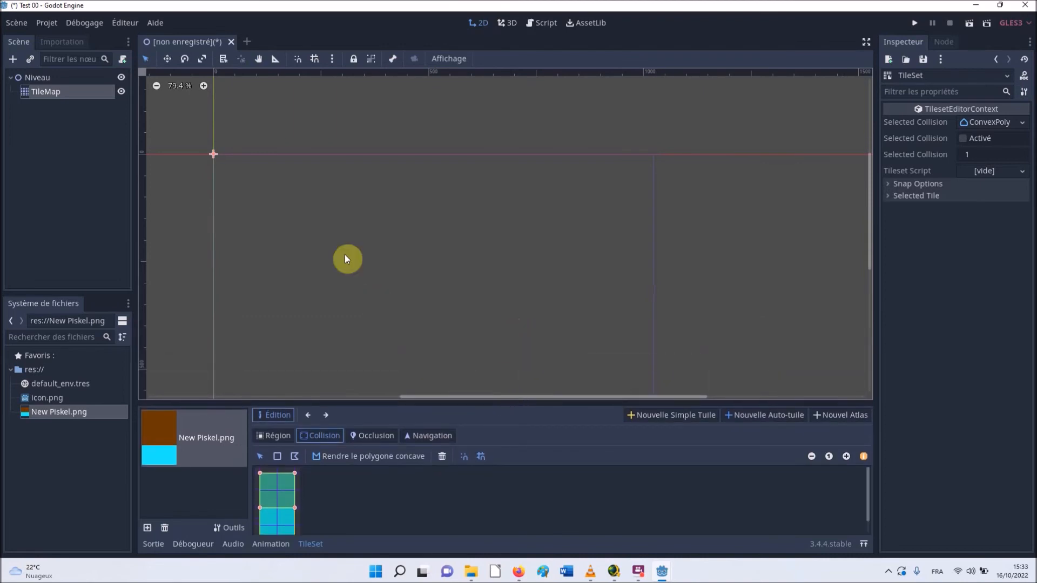
click(46, 92)
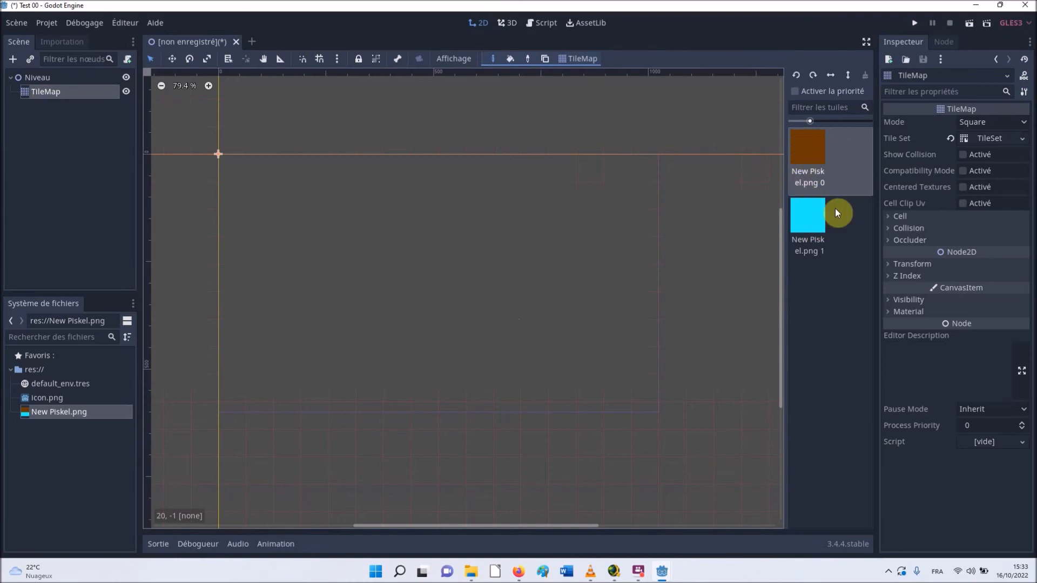
Step: Paint brown tiles as one-tile-wide walls on both sides of the game frame and a two-tile-high floor along its bottom
click(808, 221)
click(814, 157)
click(821, 225)
click(812, 158)
click(819, 225)
click(820, 159)
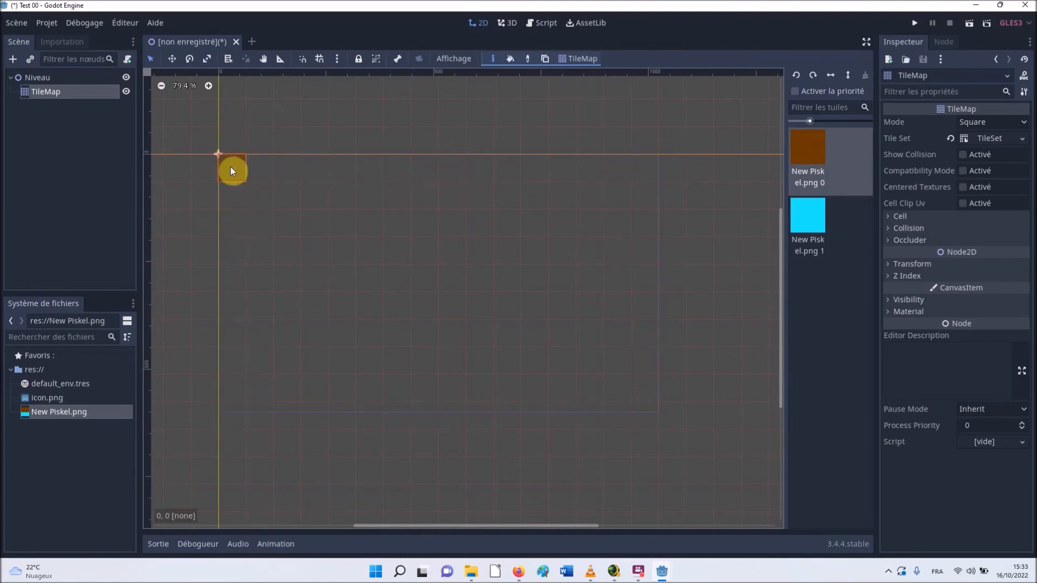
mouse_move(238, 413)
mouse_down()
mouse_move(646, 419)
mouse_move(643, 189)
mouse_up()
mouse_move(225, 171)
mouse_down()
mouse_move(240, 393)
mouse_move(544, 387)
mouse_up()
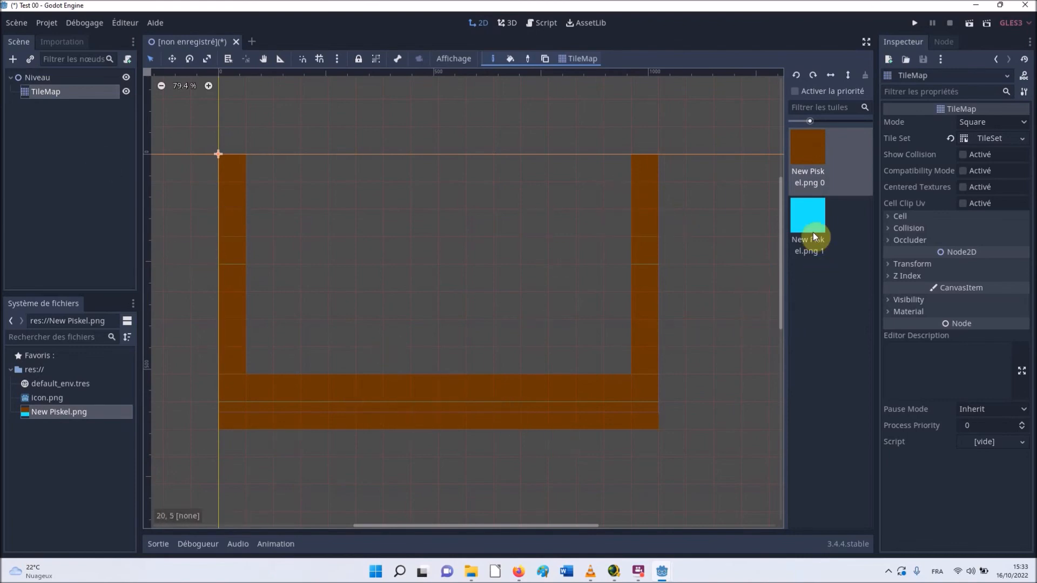
Step: Fill the whole area between the brown walls and above the floor with cyan tiles
click(813, 217)
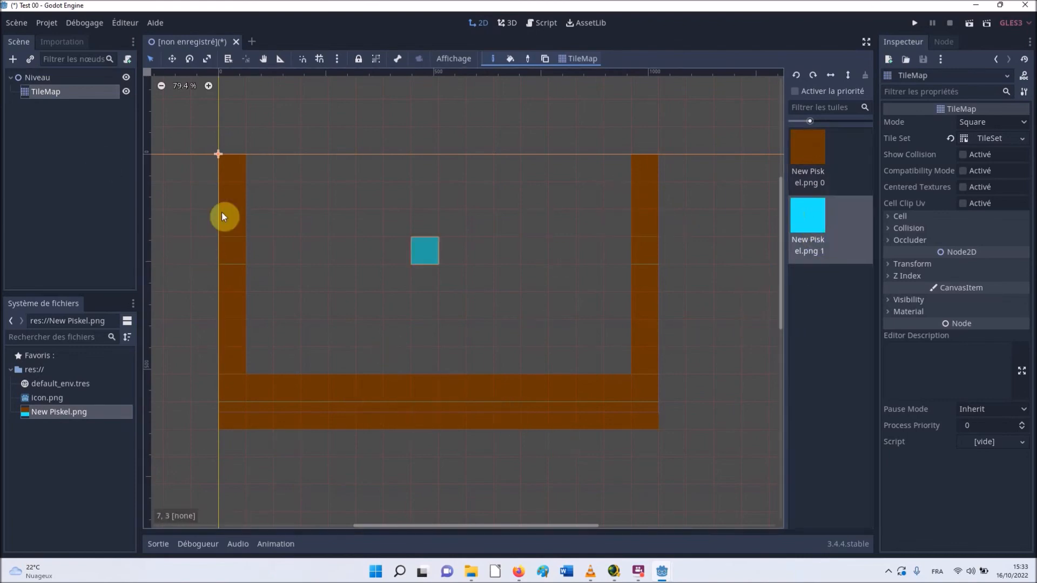
mouse_move(296, 190)
mouse_down()
mouse_move(350, 252)
mouse_move(329, 264)
mouse_move(398, 250)
mouse_move(492, 288)
mouse_move(469, 287)
mouse_up()
mouse_move(486, 279)
right_down()
mouse_move(407, 260)
mouse_move(451, 253)
mouse_move(287, 200)
mouse_move(334, 258)
mouse_move(410, 283)
mouse_move(446, 320)
mouse_move(387, 293)
right_up()
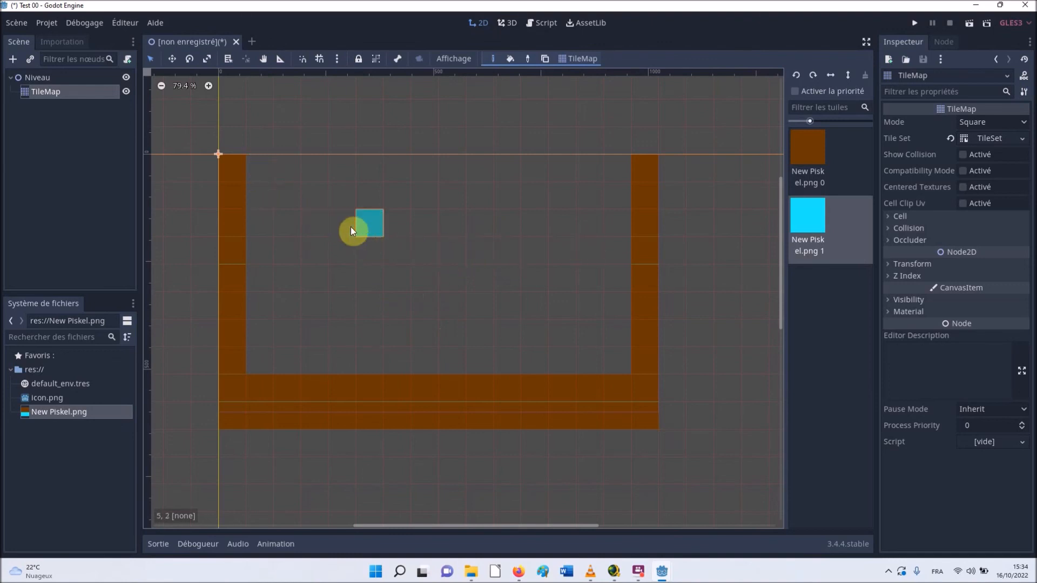
ctrl+shift+drag(260, 177, 608, 360)
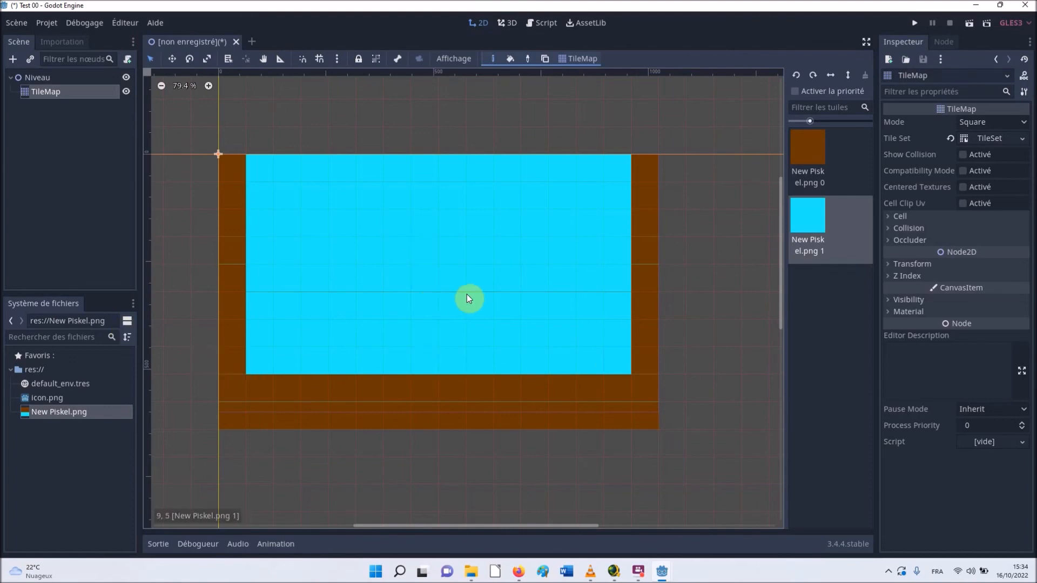
Step: Save the scene as Niveau.tscn in the project's root folder
click(21, 24)
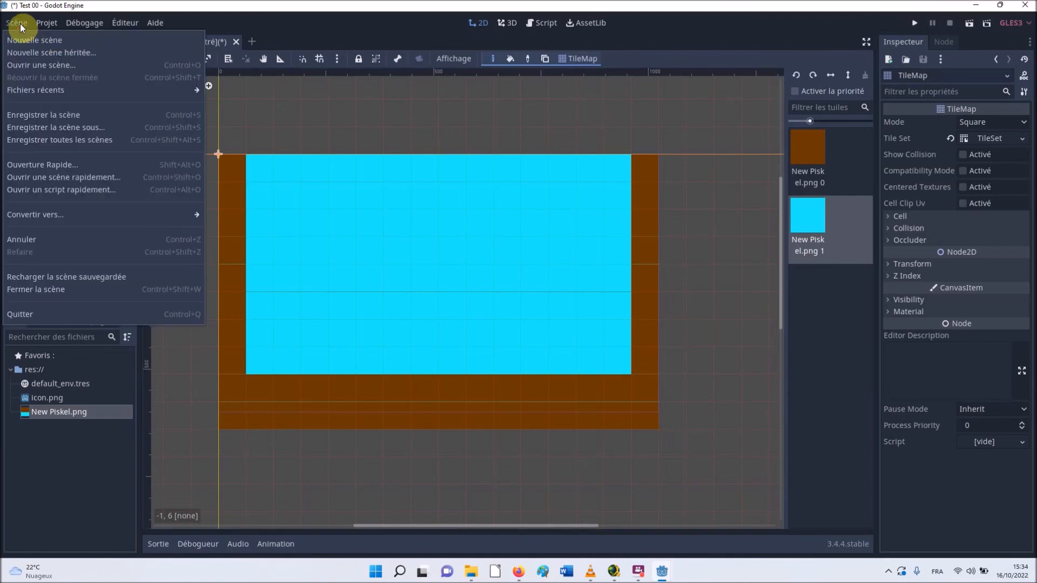
click(37, 115)
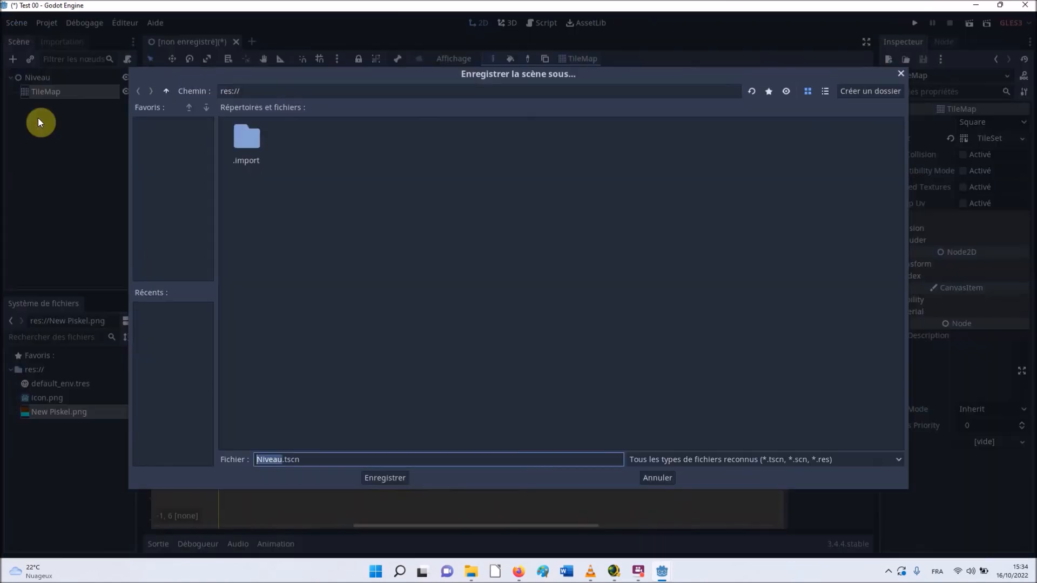
click(386, 480)
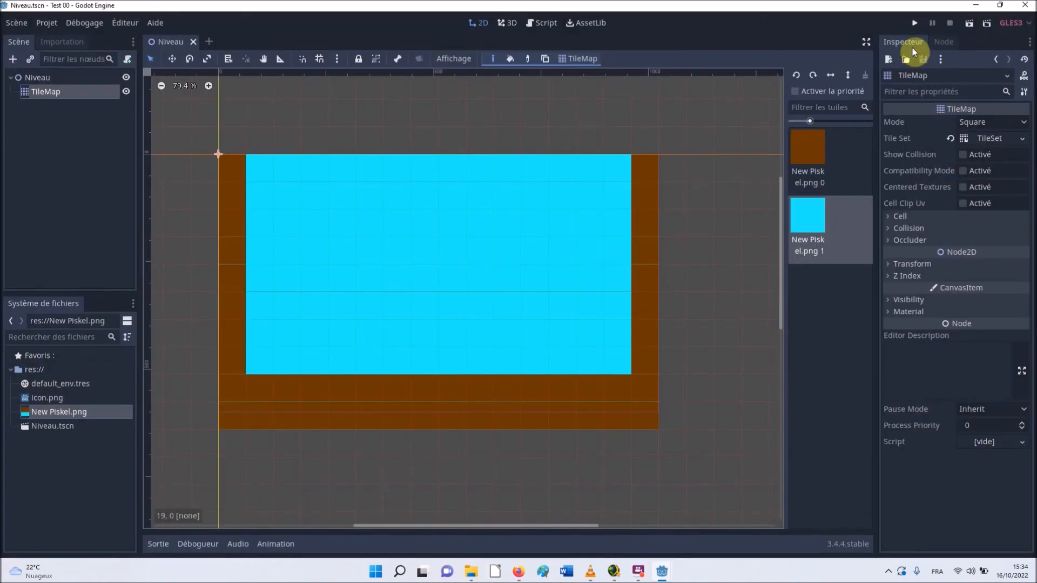
Step: Run the project with the current scene as its main scene, and move the game window clear of the painted level
click(915, 25)
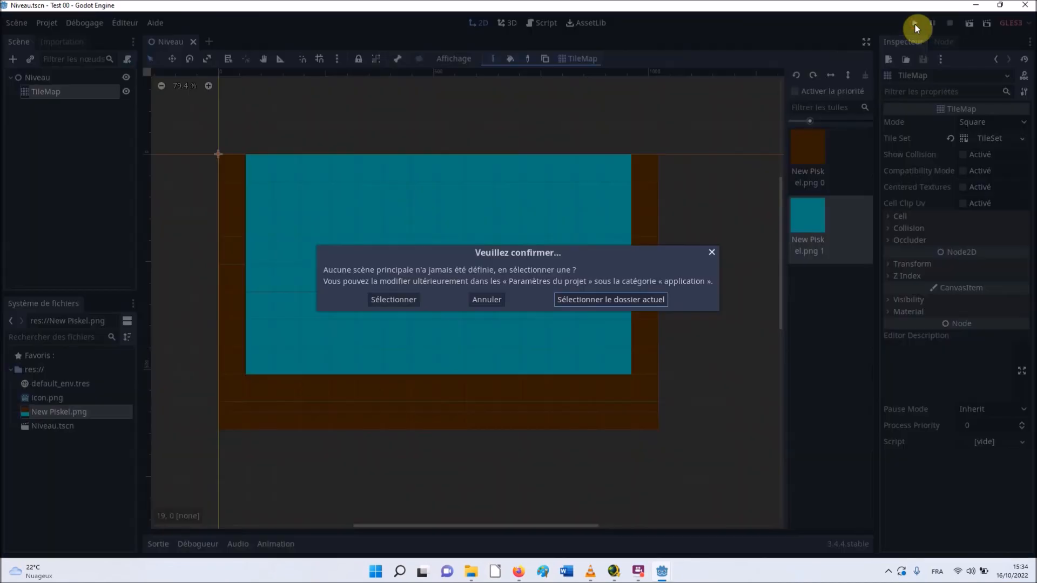
click(656, 301)
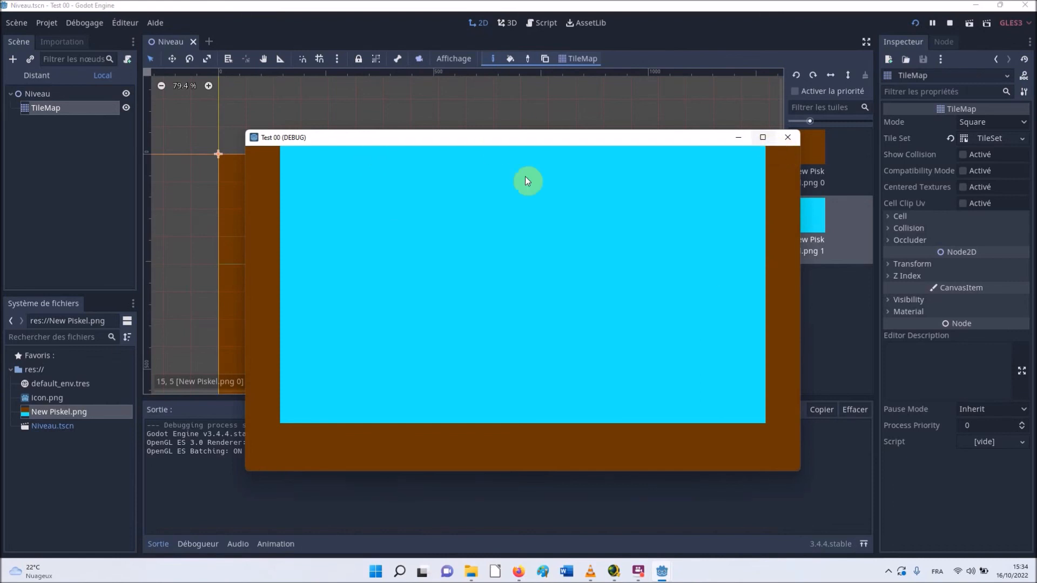
drag(451, 141, 581, 106)
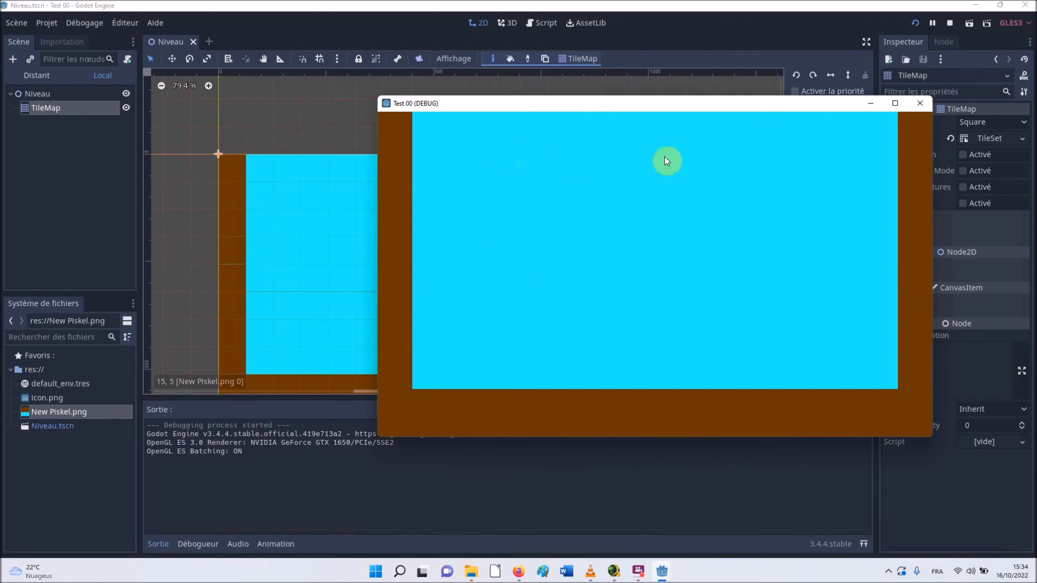